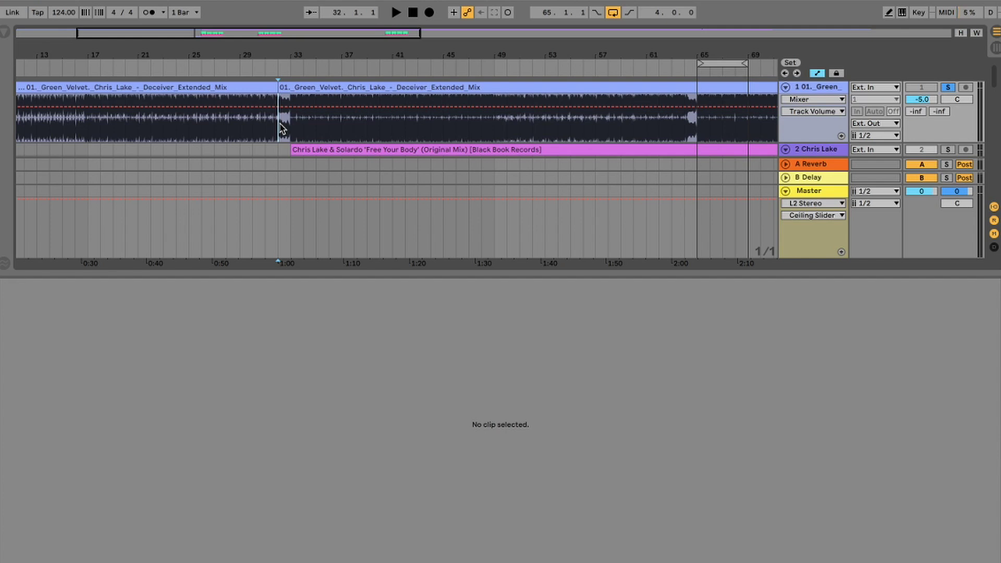
# - Audition the Deceiver reference track from bar 32 and the soloed Chris Lake & Solardo track from bar 33 for comparison
pyautogui.press('space')
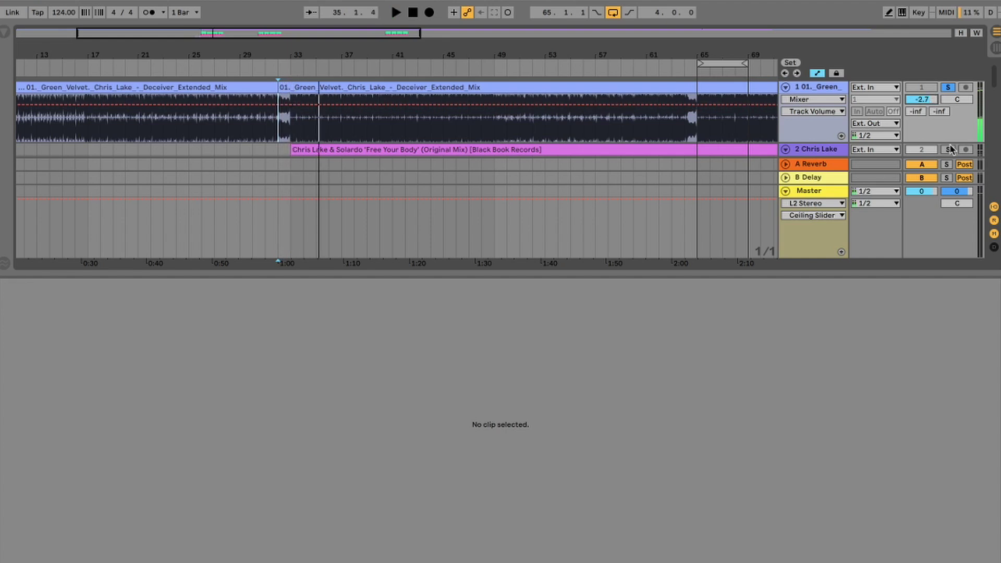
pyautogui.click(947, 149)
pyautogui.click(291, 135)
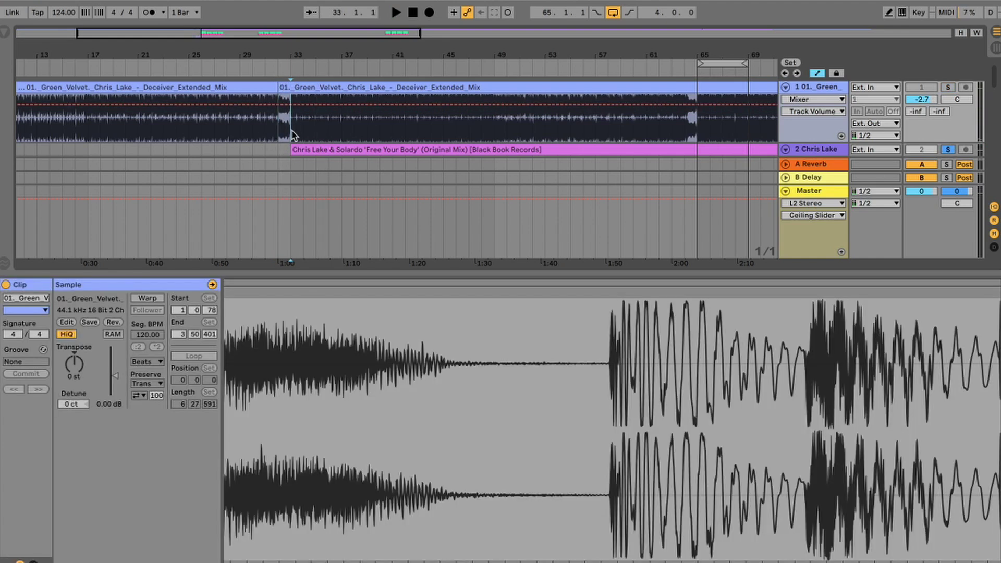
pyautogui.press('space')
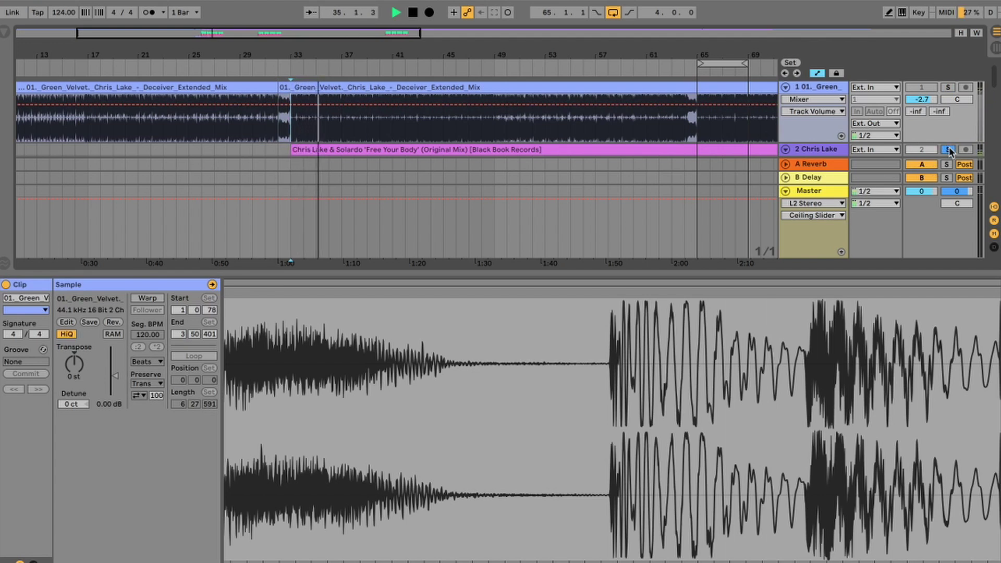
pyautogui.press('space')
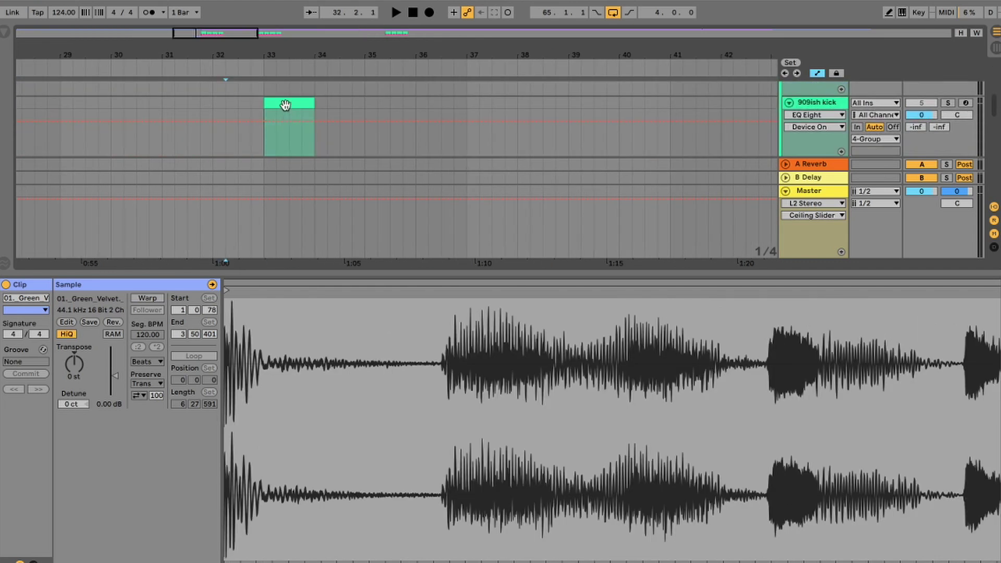
# - Draw a one-beat C3 note at the start of the 909ish kick clip at bar 33 and duplicate it three times
pyautogui.click(286, 105)
pyautogui.hotkey('ctrl', 'b')
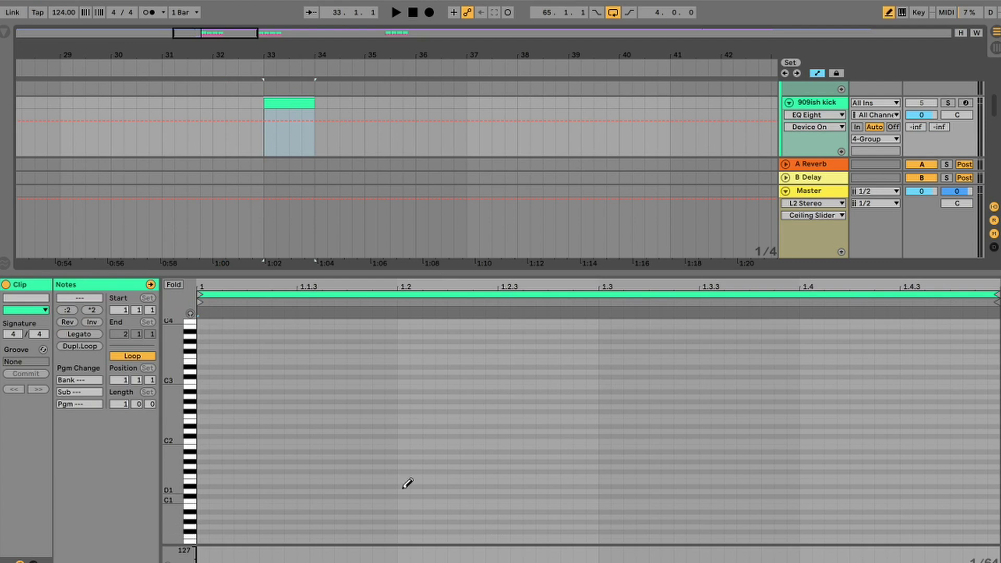
pyautogui.click(206, 381)
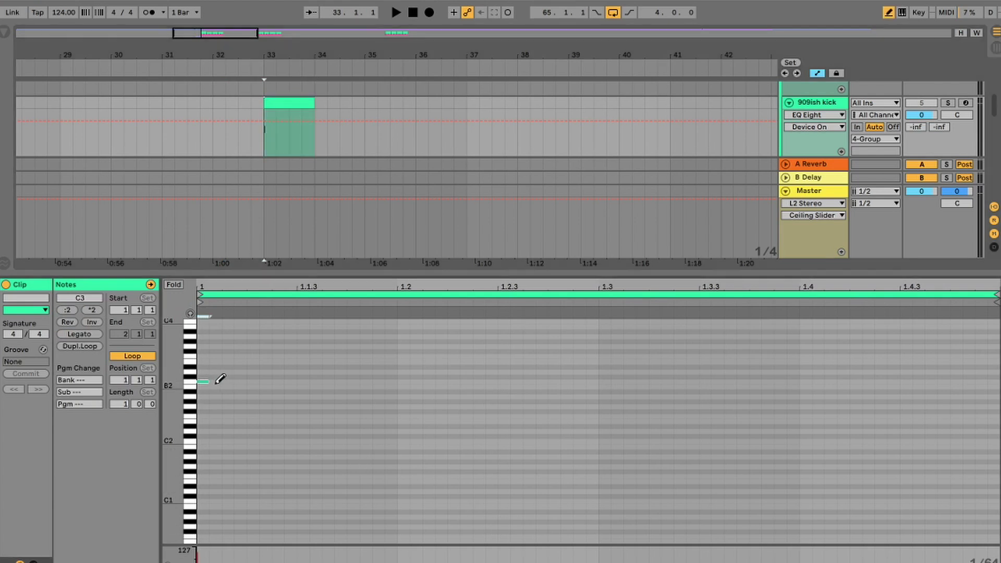
pyautogui.moveTo(232, 386); pyautogui.dragTo(397, 387)
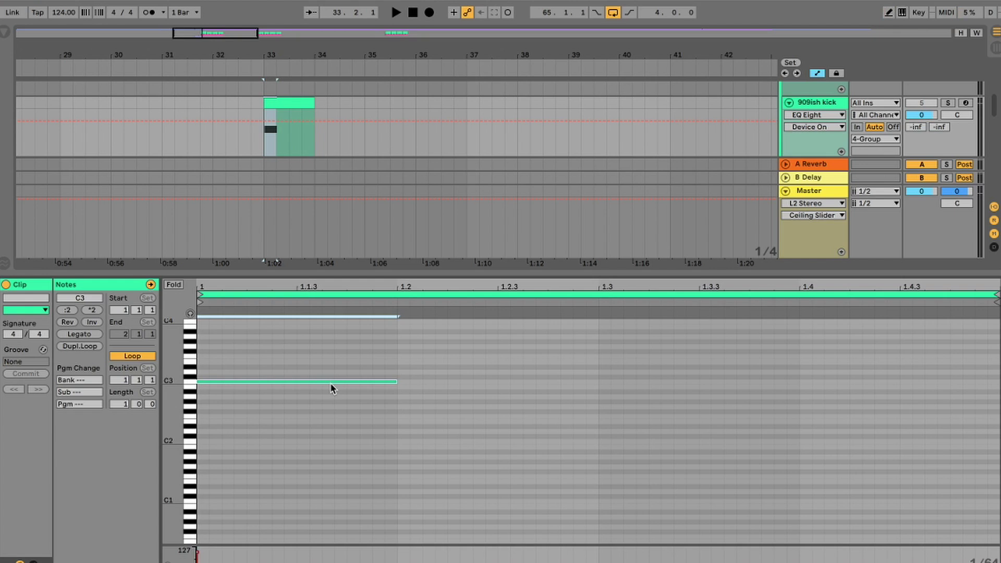
pyautogui.hotkey('ctrl', 'd')
pyautogui.hotkey('ctrl', 'd')
pyautogui.hotkey('ctrl', 'd')
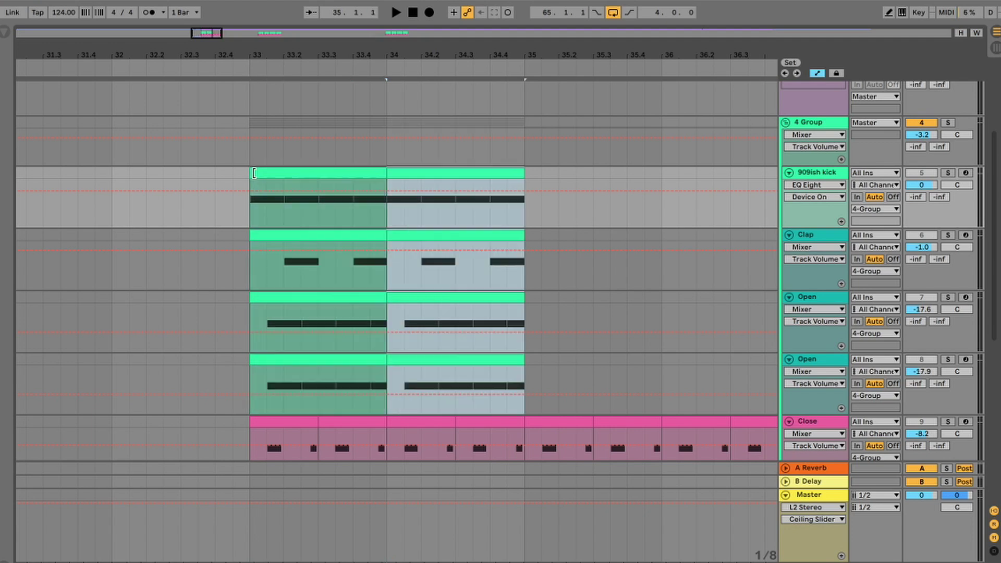
# - Clear the notes in the Serum clip at bar 33 and draw a G2 note from 1 to 1.1.3
pyautogui.scroll(3, 306, 205)
pyautogui.scroll(-2, 156, 416)
pyautogui.doubleClick(156, 412)
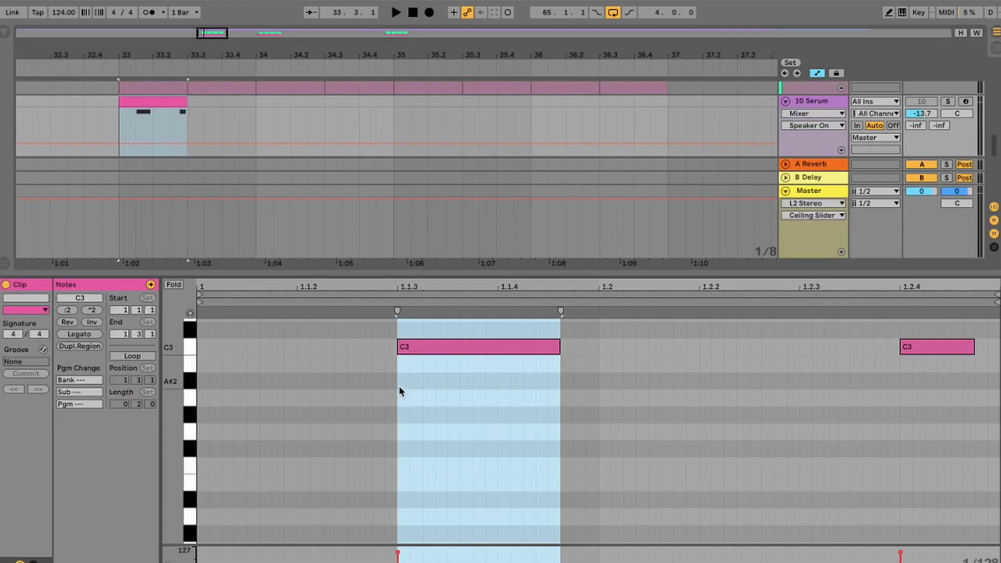
pyautogui.hotkey('ctrl', 'a')
pyautogui.press('Delete')
pyautogui.press('b')
pyautogui.click(203, 432)
pyautogui.press('b')
pyautogui.moveTo(208, 432); pyautogui.dragTo(396, 436)
# - Audition the Serum track in solo and copy the first note to beat 1.2
pyautogui.press('s')
pyautogui.press('space')
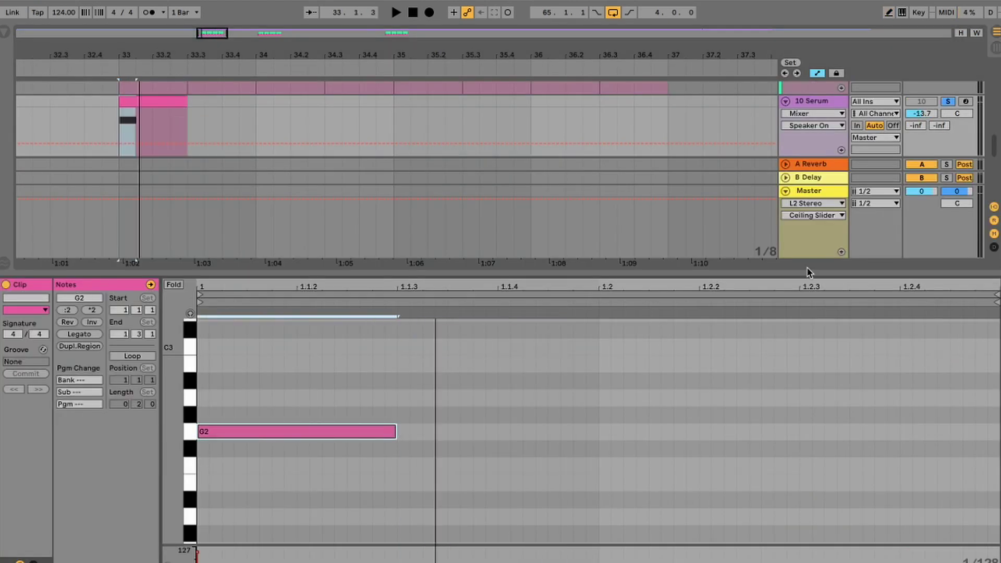
pyautogui.press('space')
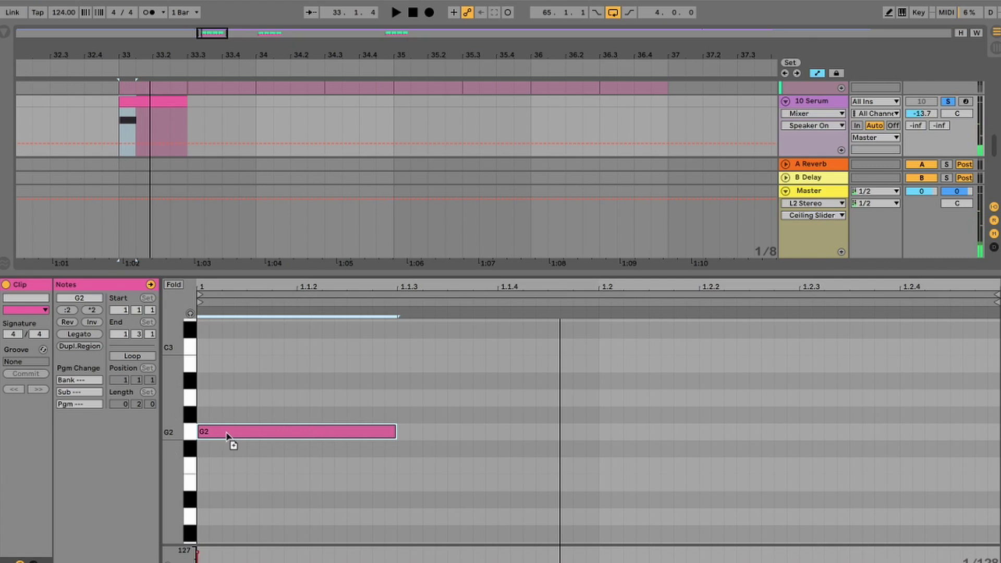
pyautogui.moveTo(227, 436); pyautogui.dragTo(624, 447)
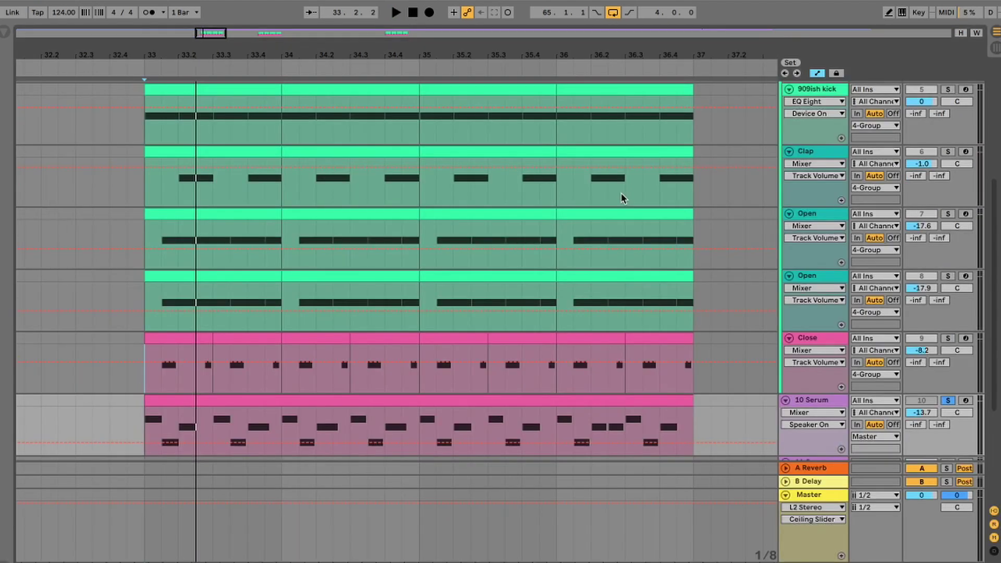
# - Play the kick, clap, open and close hat tracks together from bar 33
pyautogui.scroll(3, 621, 193)
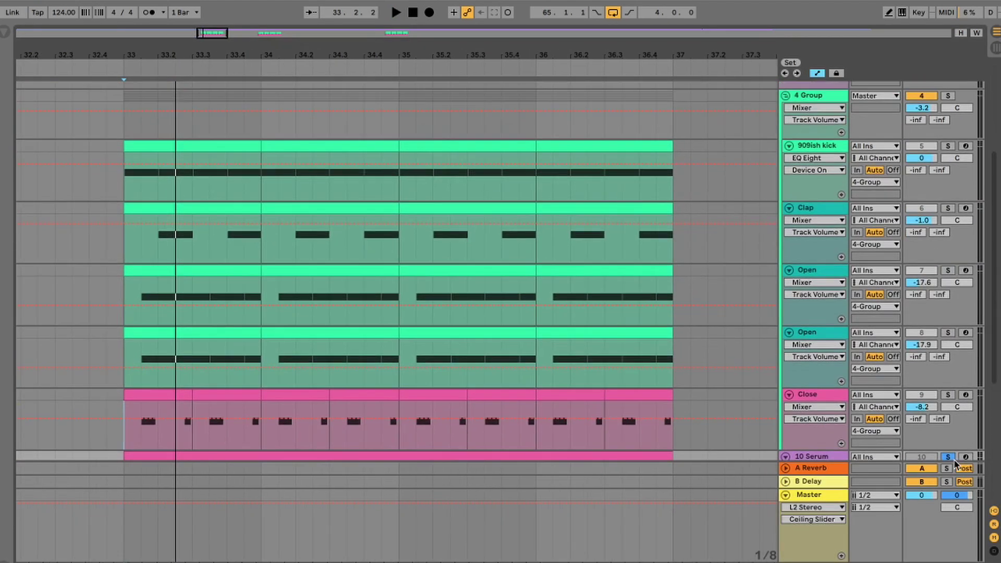
pyautogui.scroll(2, 583, 308)
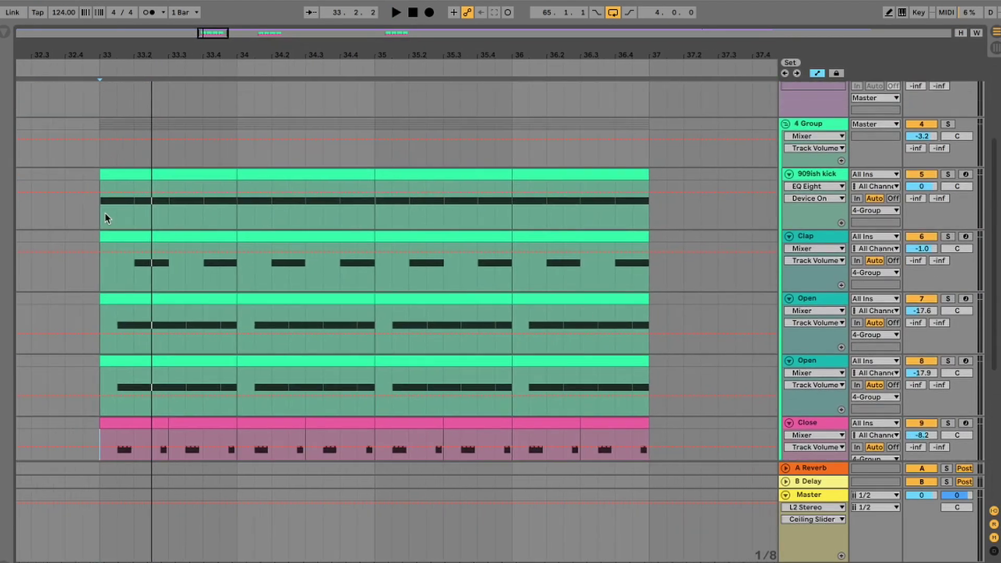
pyautogui.click(103, 220)
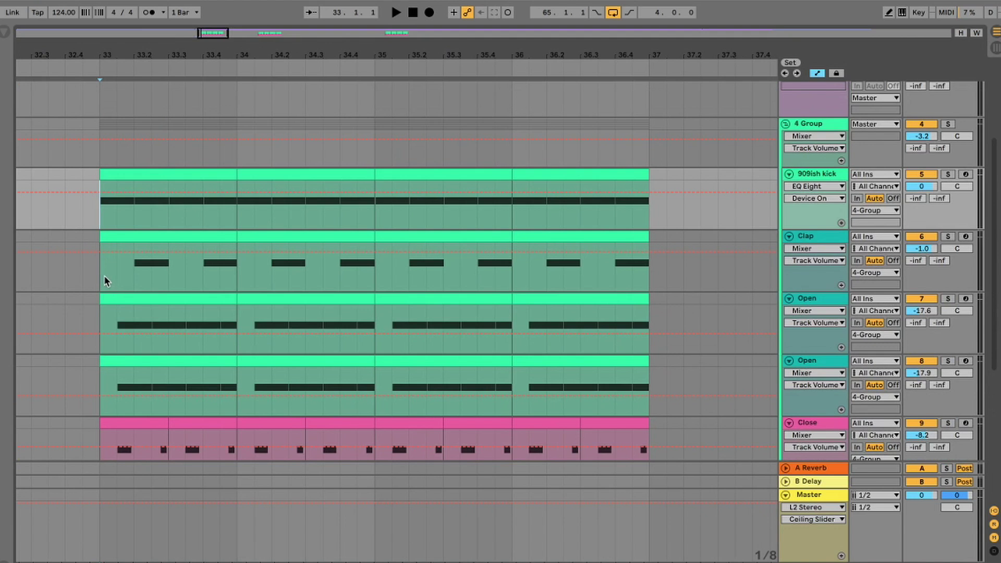
pyautogui.click(102, 321)
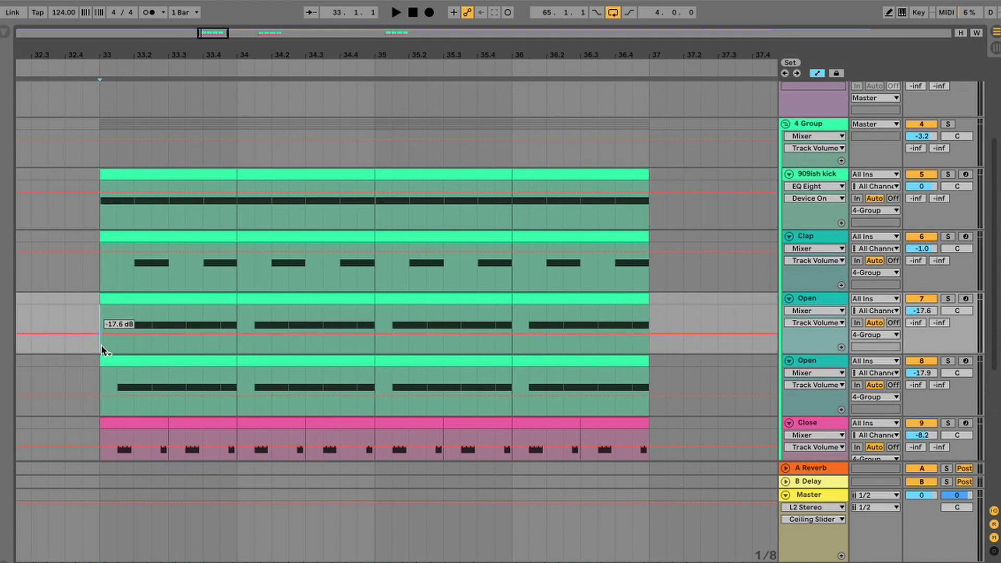
pyautogui.click(99, 387)
pyautogui.scroll(-1, 98, 192)
pyautogui.click(98, 193)
pyautogui.press('space')
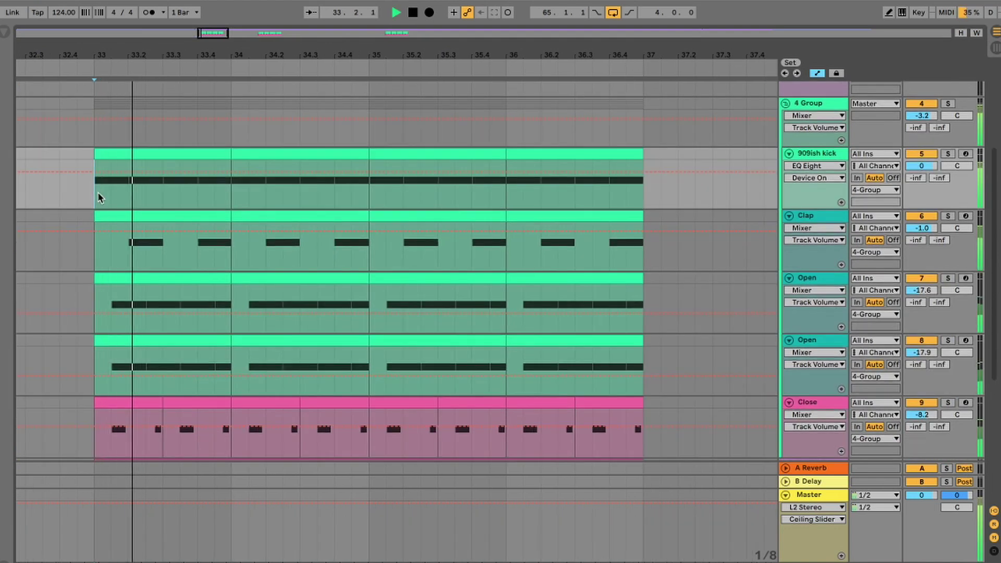
pyautogui.scroll(-3, 176, 255)
pyautogui.press('space')
# - Open the Serum instrument on track 10 and audition the pattern from bar 33
pyautogui.click(111, 386)
pyautogui.click(108, 365)
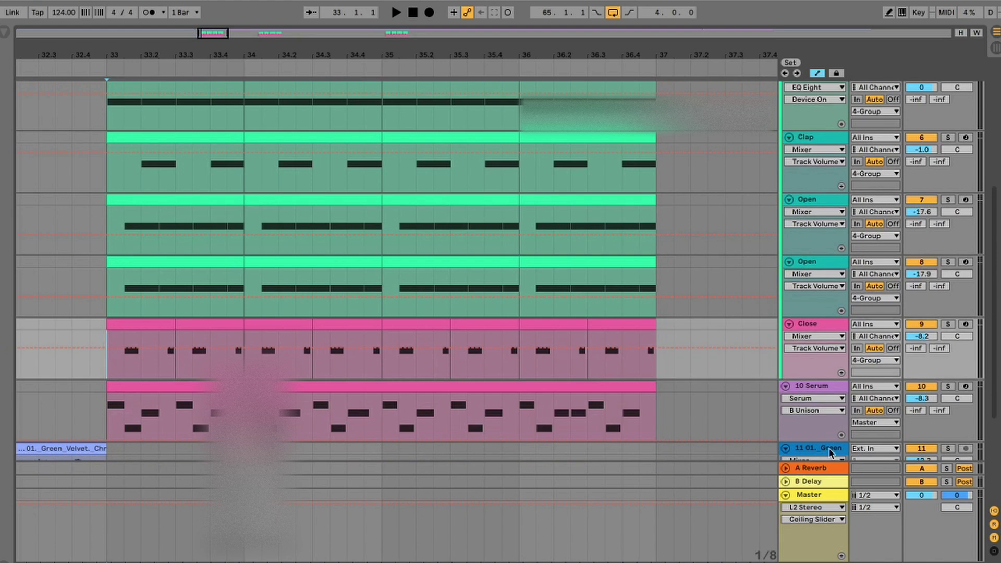
pyautogui.doubleClick(797, 387)
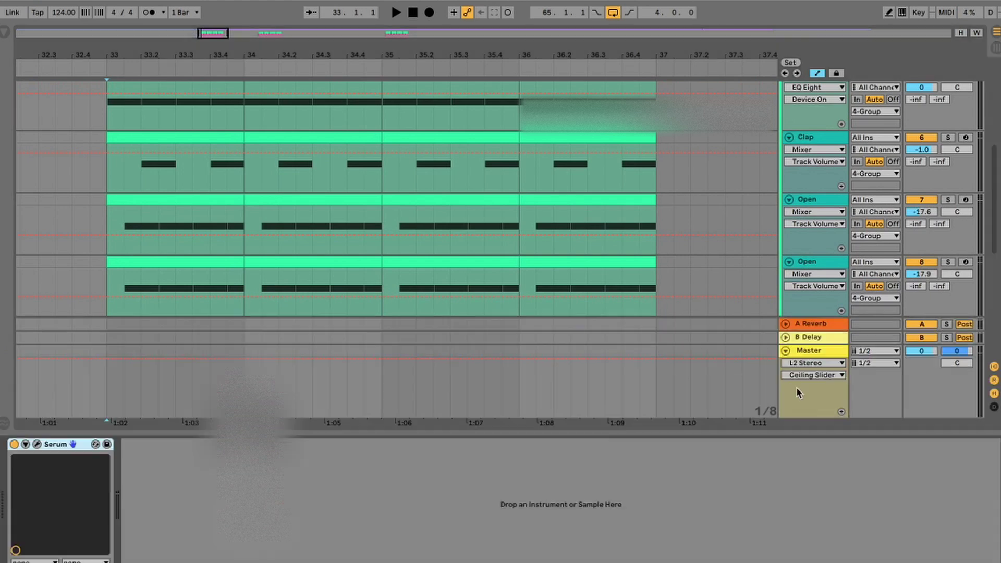
pyautogui.click(33, 447)
pyautogui.press('space')
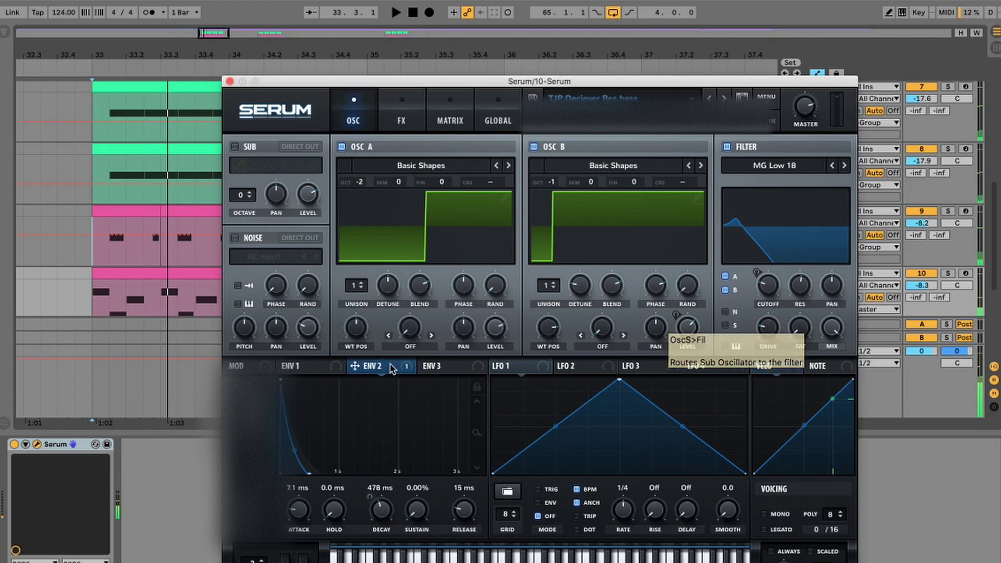
# - Try a square wave on OSC B using its wavetable position, restore the narrow pulse, and audition both shapes
pyautogui.moveTo(539, 320); pyautogui.dragTo(544, 379)
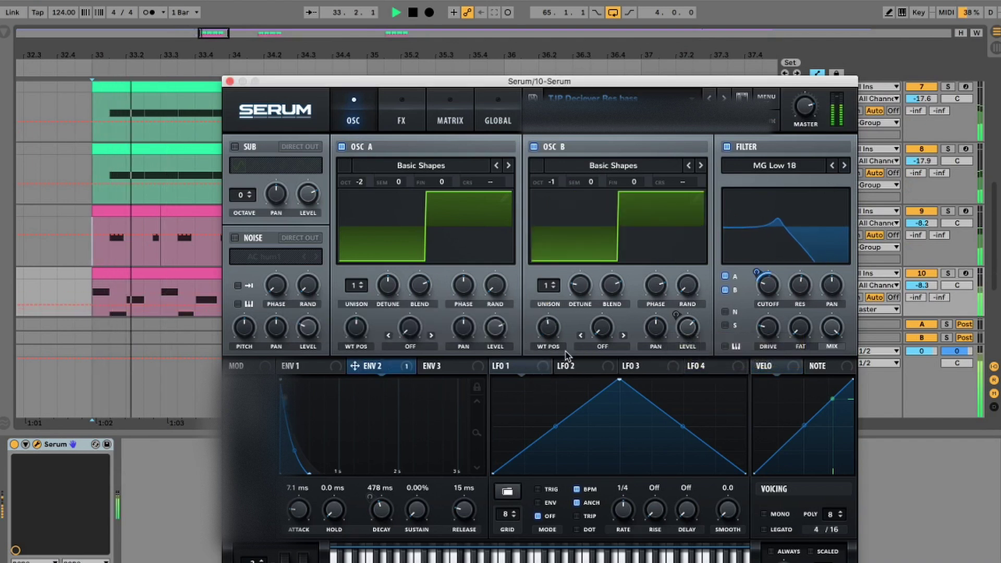
pyautogui.moveTo(552, 325)
pyautogui.press('space')
pyautogui.moveTo(551, 324); pyautogui.dragTo(555, 281)
pyautogui.press('space')
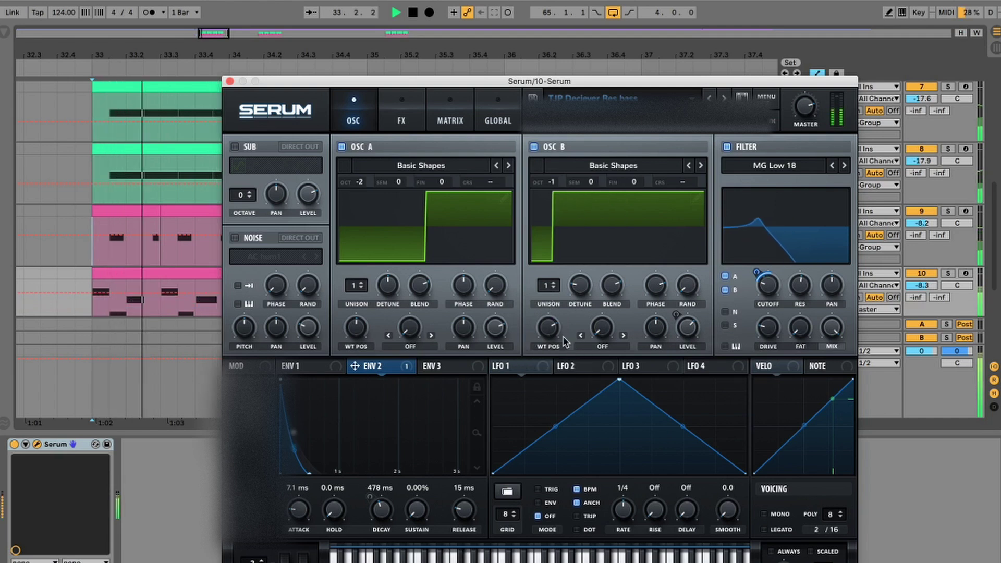
pyautogui.press('space')
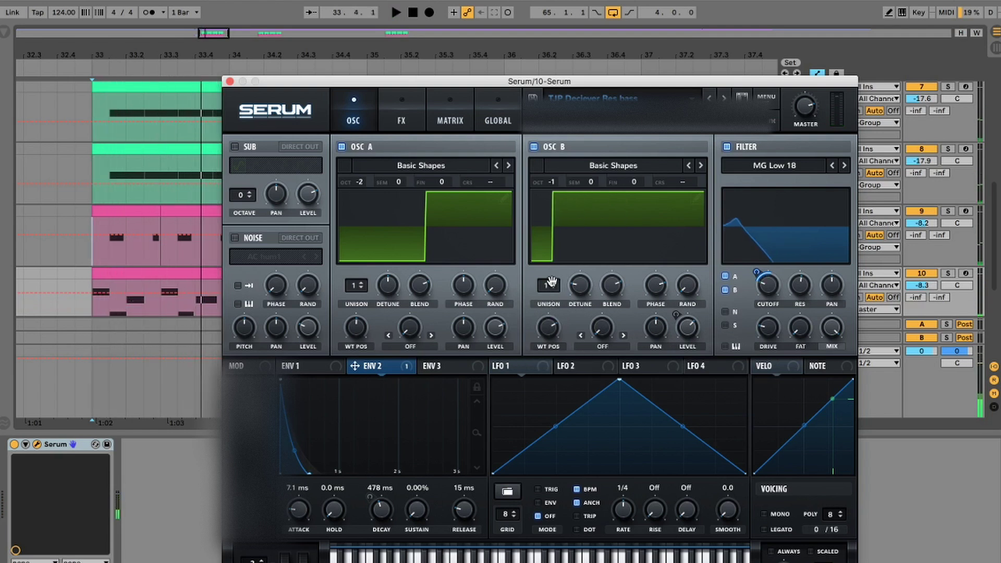
# - Set OSC B's unison to 4 voices
pyautogui.moveTo(556, 285); pyautogui.dragTo(556, 286)
pyautogui.press('space')
pyautogui.click(556, 286)
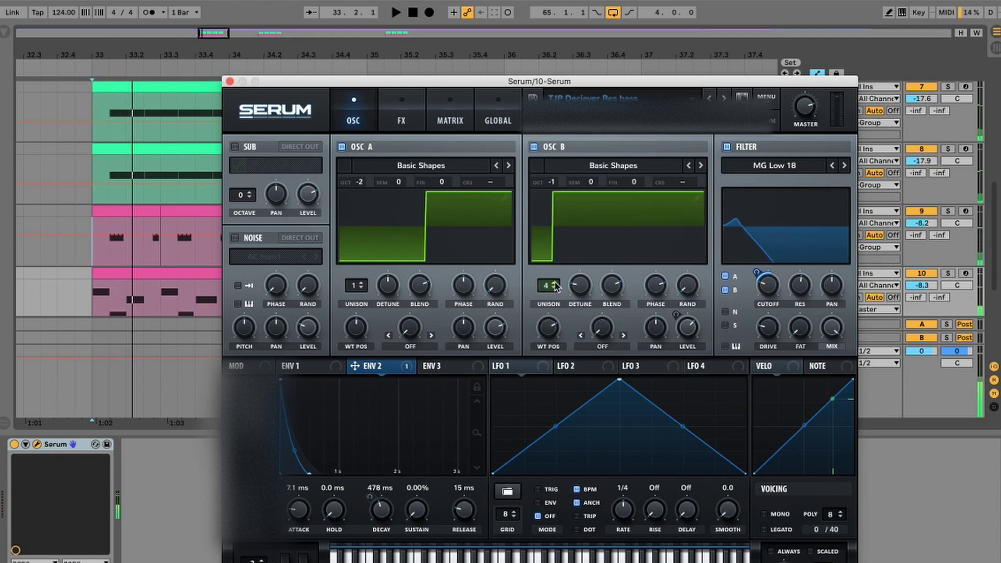
# - Compare the sound of OSC B with 3 unison voices against 4, finishing on 4 voices
pyautogui.click(554, 289)
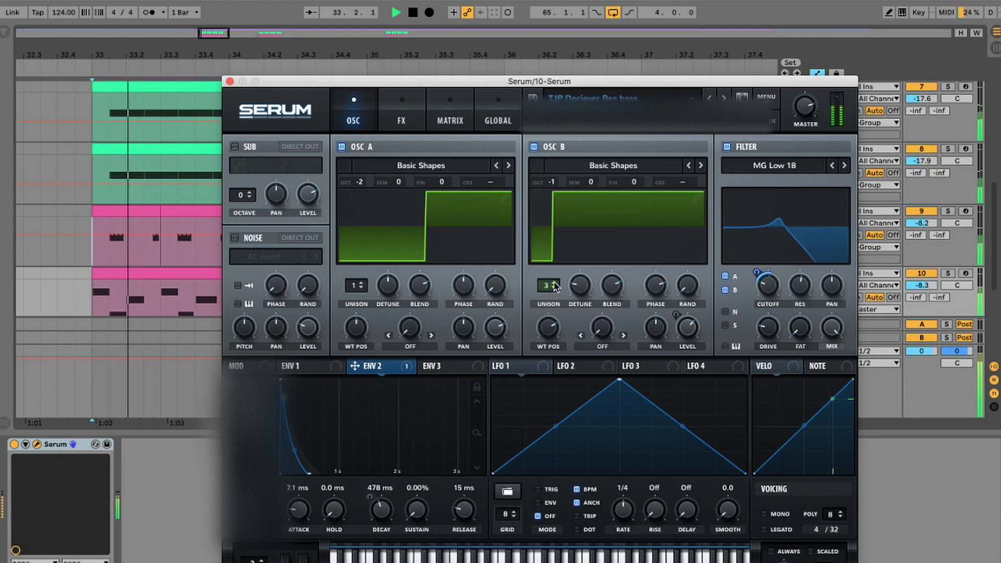
pyautogui.click(554, 283)
pyautogui.click(554, 282)
pyautogui.press('space')
pyautogui.press('space')
pyautogui.press('space')
pyautogui.click(554, 288)
pyautogui.click(554, 288)
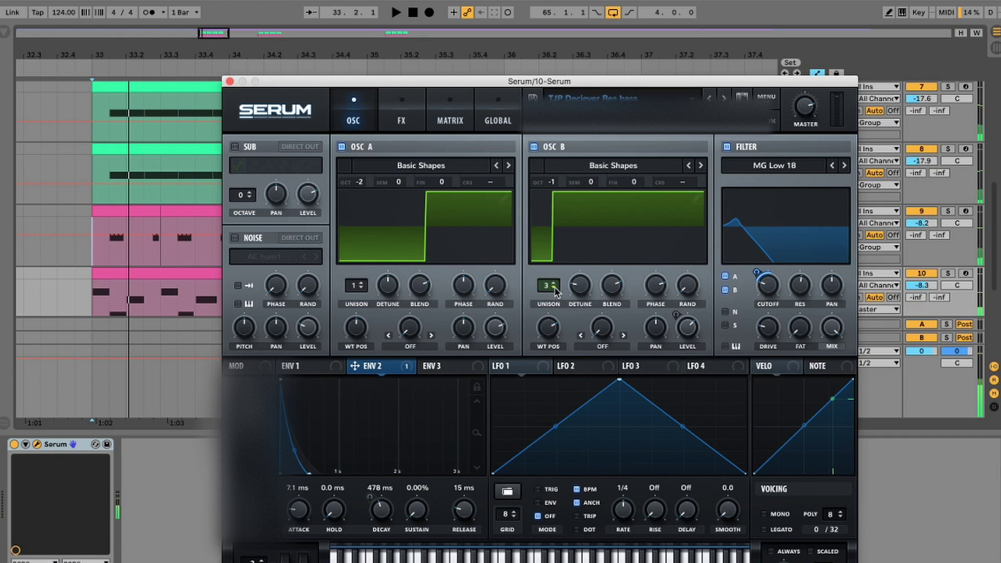
pyautogui.click(555, 283)
pyautogui.press('space')
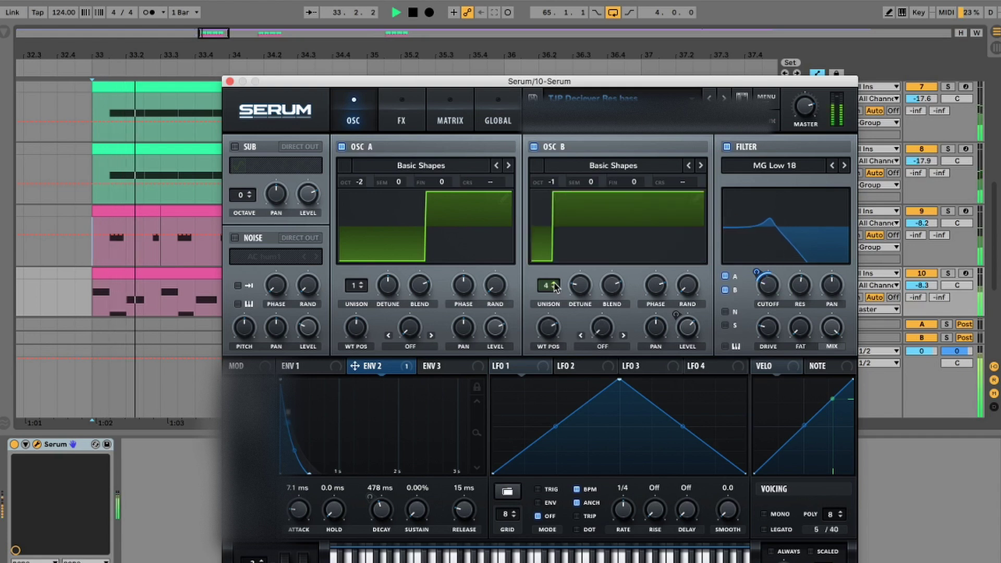
pyautogui.press('space')
# - Audition OSC B with OSC A temporarily switched off, and increase OSC B's unison detune
pyautogui.click(341, 147)
pyautogui.press('space')
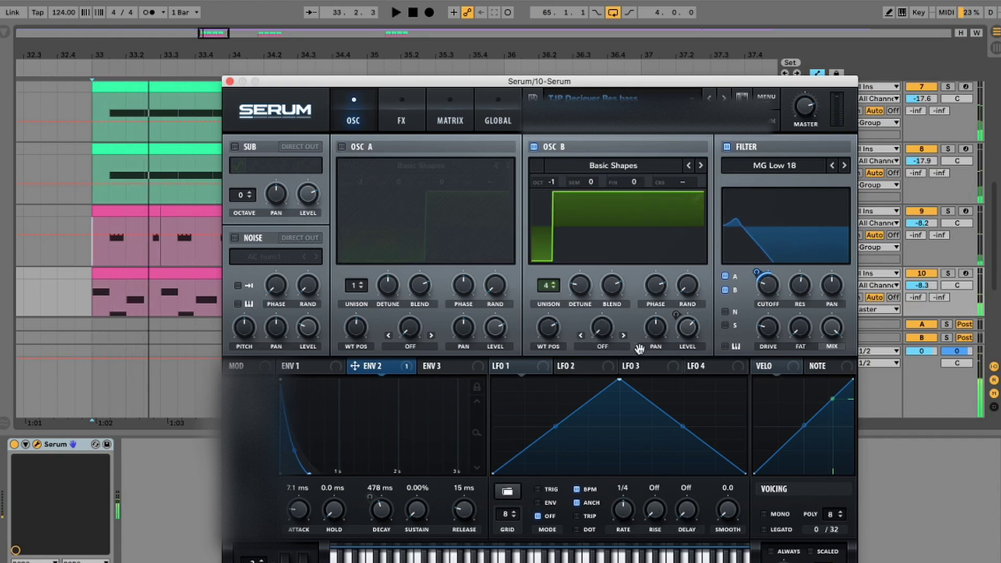
pyautogui.moveTo(581, 290)
pyautogui.mouseDown()
pyautogui.moveTo(585, 263)
pyautogui.moveTo(581, 301)
pyautogui.mouseUp()
pyautogui.click(342, 147)
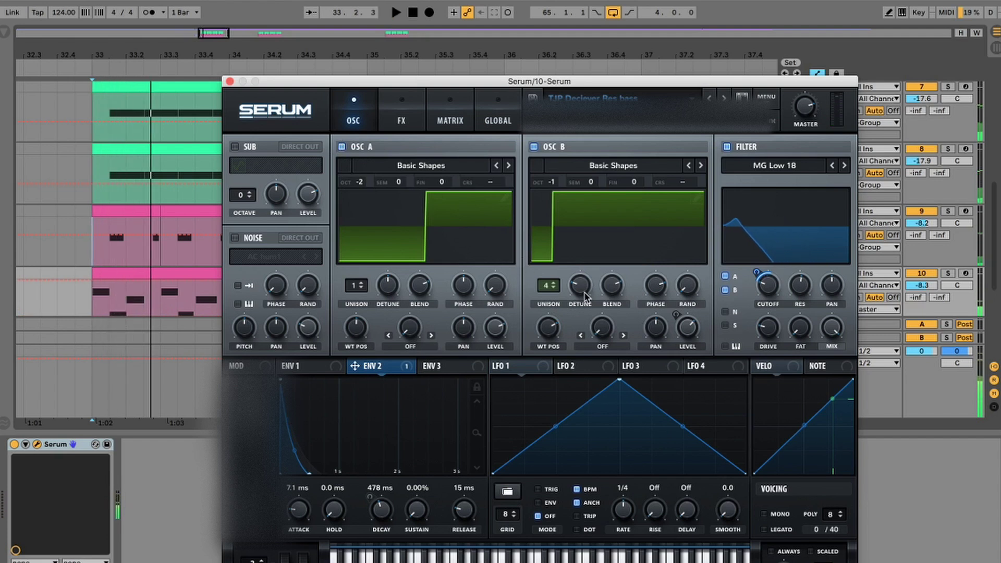
pyautogui.moveTo(583, 294); pyautogui.dragTo(576, 267)
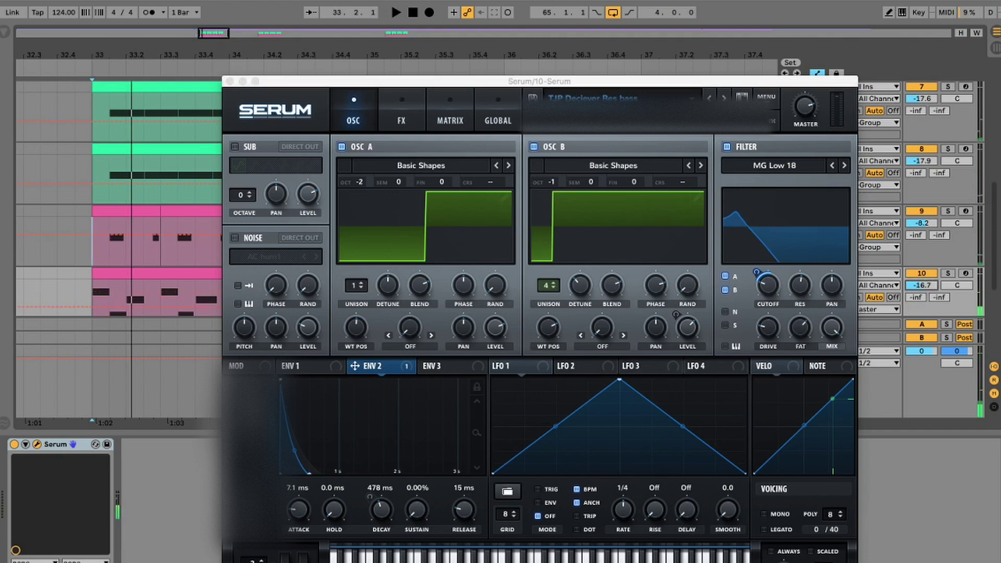
# - Set the Serum track's volume to -15.9 dB while the pattern plays
pyautogui.press('space')
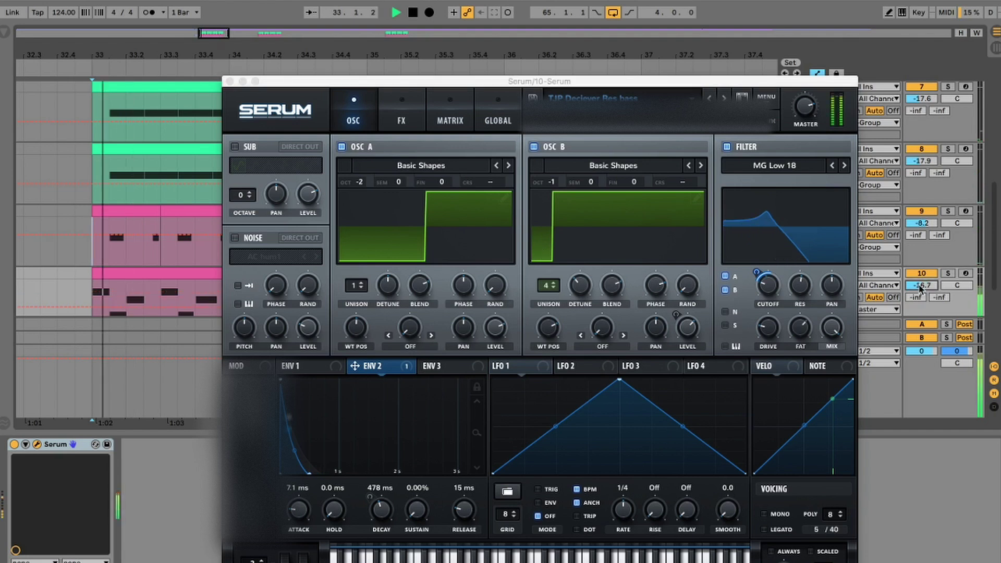
pyautogui.moveTo(917, 286)
pyautogui.mouseDown()
pyautogui.moveTo(917, 308)
pyautogui.moveTo(916, 286)
pyautogui.mouseUp()
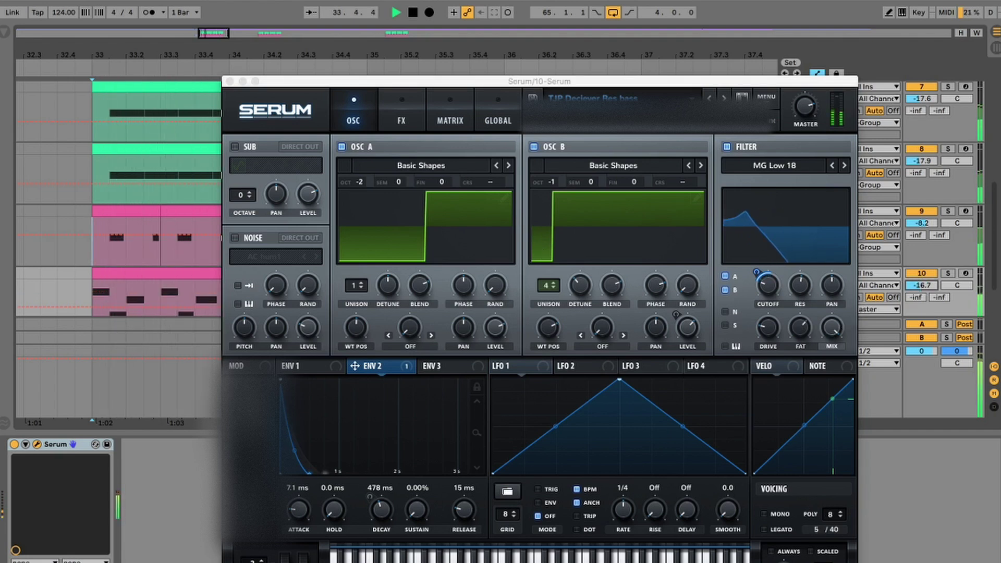
pyautogui.press('space')
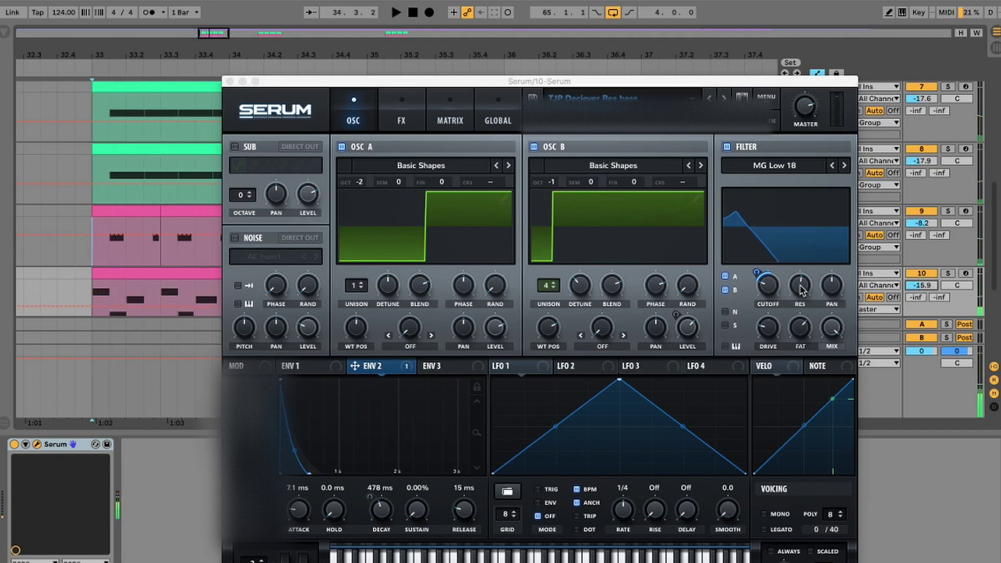
# - Check the filter's resonance and cutoff modulation, and make ENV 2's decay curve more linear during playback
pyautogui.click(801, 288)
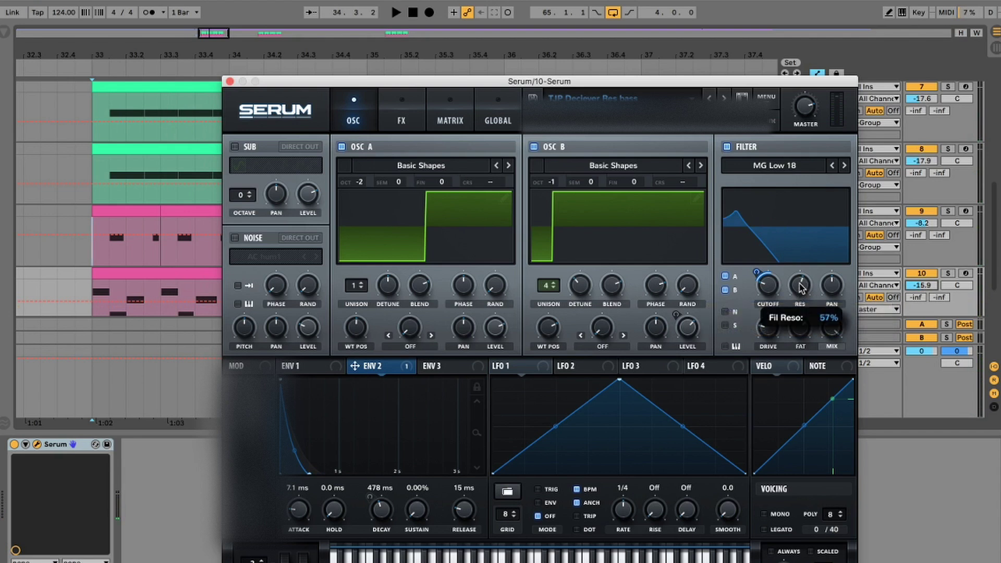
pyautogui.press('space')
pyautogui.moveTo(769, 287); pyautogui.dragTo(756, 267)
pyautogui.click(756, 271)
pyautogui.moveTo(294, 450); pyautogui.dragTo(297, 430)
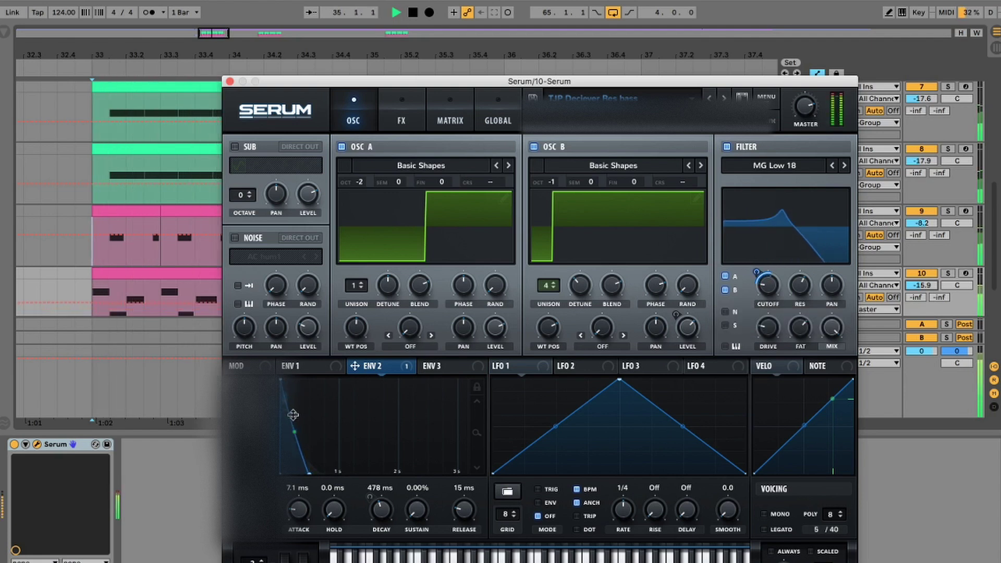
# - Set ENV 2 to 32 ms attack, 446 ms decay and 11.98% sustain and reshape its decay curve, checking the sound in playback
pyautogui.moveTo(381, 507)
pyautogui.mouseDown()
pyautogui.moveTo(380, 517)
pyautogui.moveTo(381, 508)
pyautogui.mouseUp()
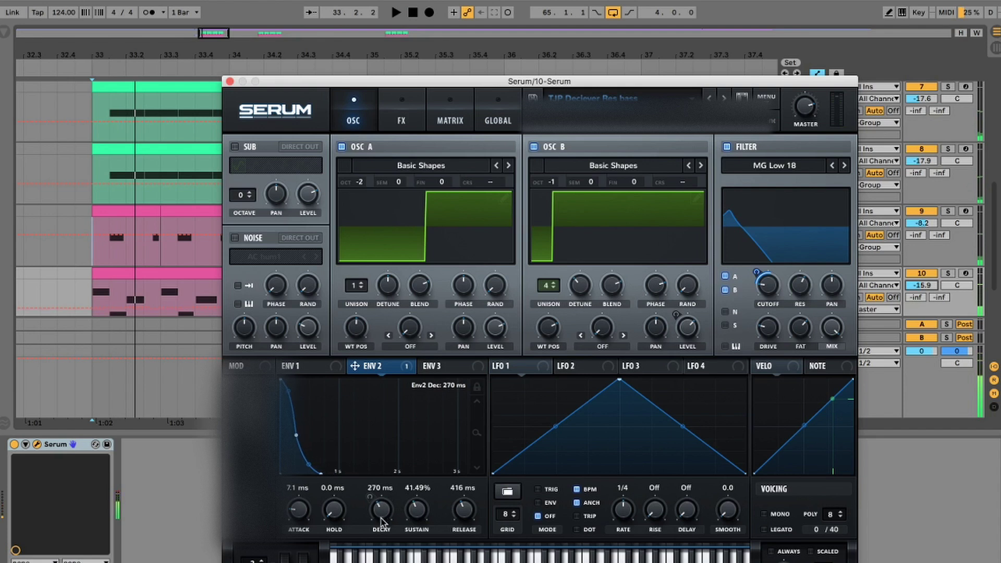
pyautogui.press('space')
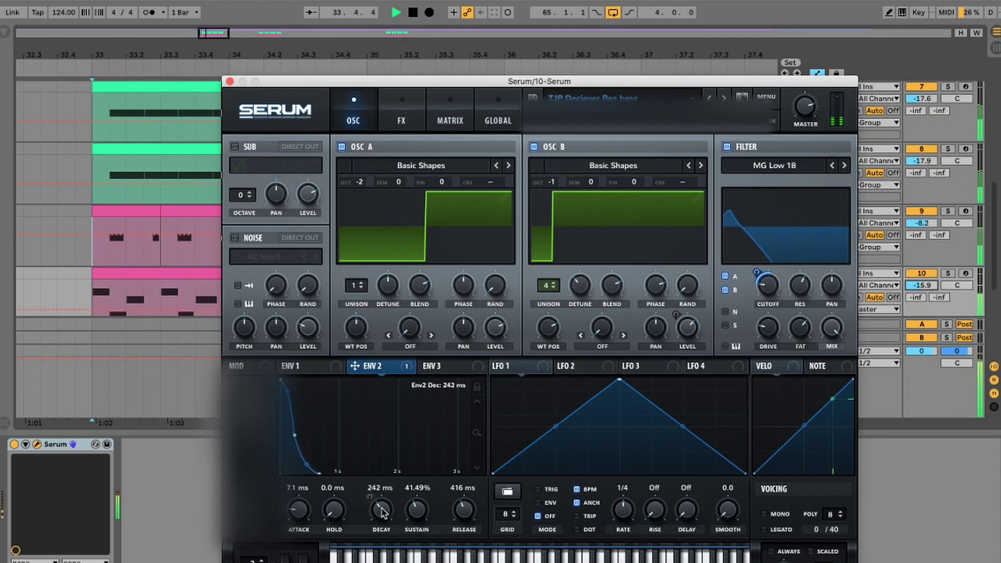
pyautogui.moveTo(299, 519); pyautogui.dragTo(298, 516)
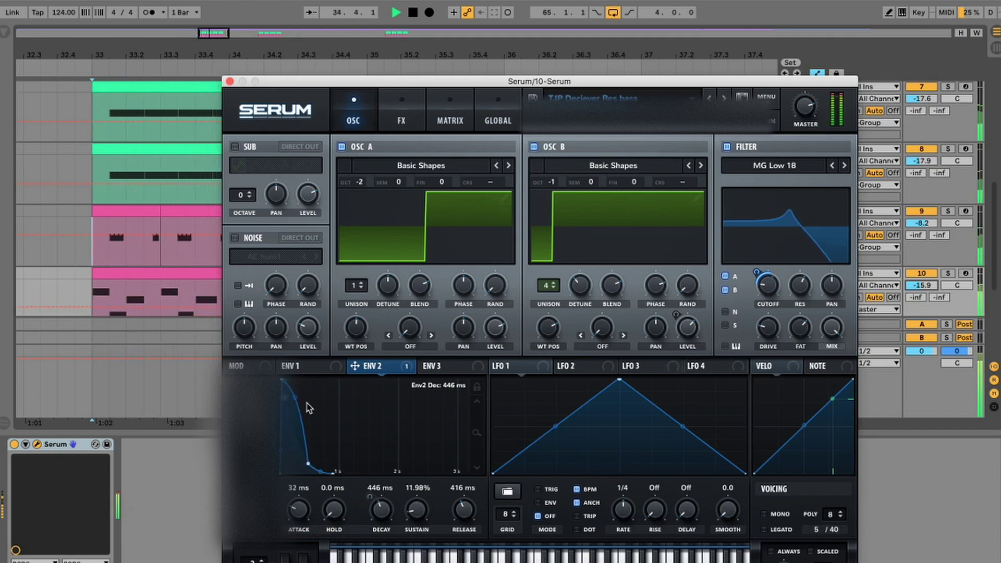
pyautogui.press('space')
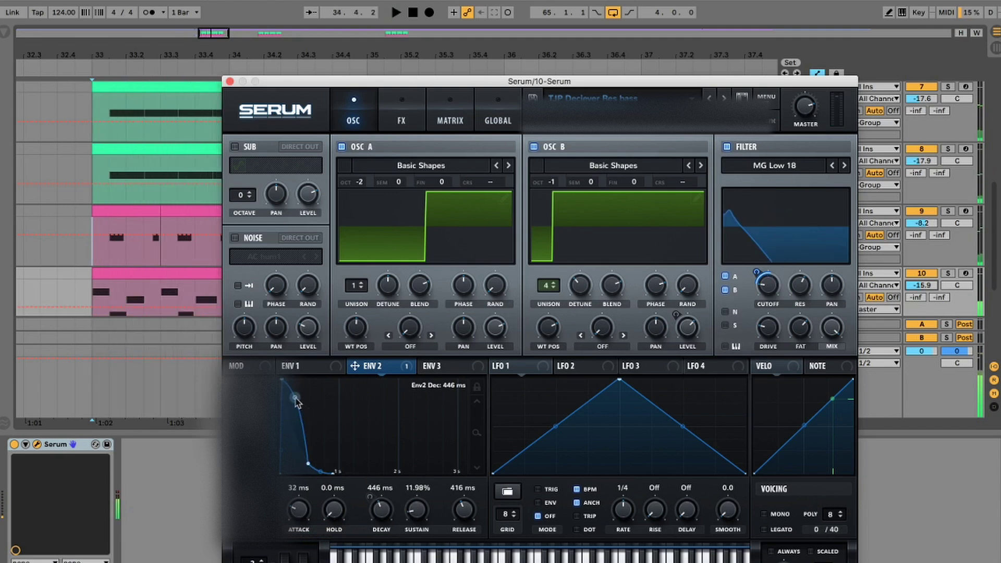
pyautogui.press('space')
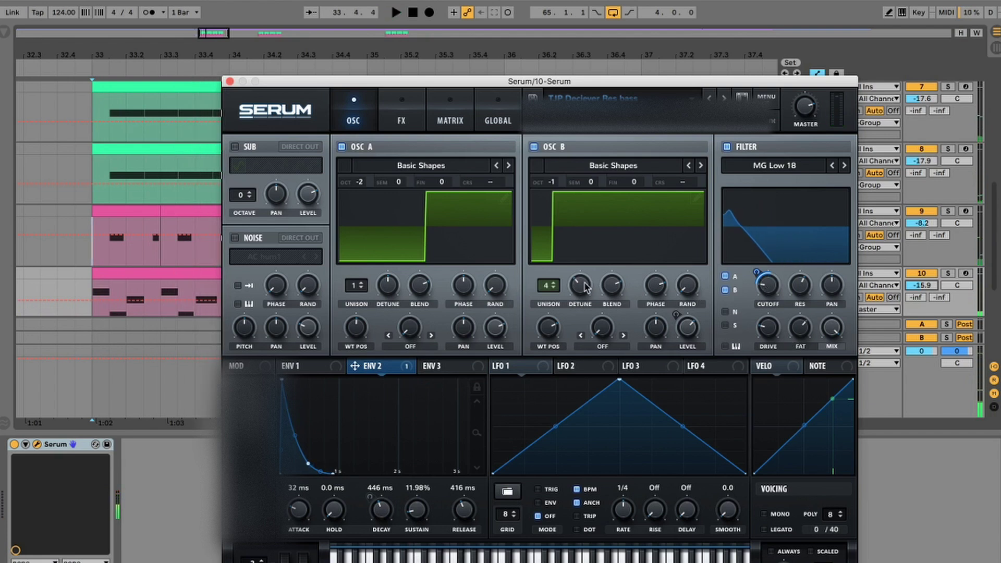
# - Increase OSC B's unison detune and adjust the filter's resonance while auditioning the pattern
pyautogui.moveTo(587, 287); pyautogui.dragTo(582, 256)
pyautogui.press('space')
pyautogui.press('space')
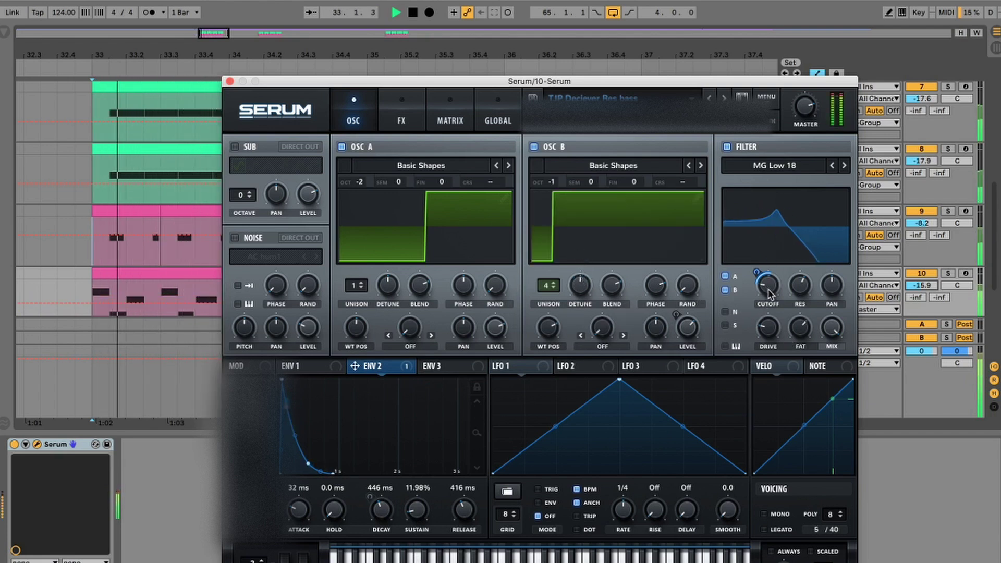
pyautogui.moveTo(800, 287); pyautogui.dragTo(799, 305)
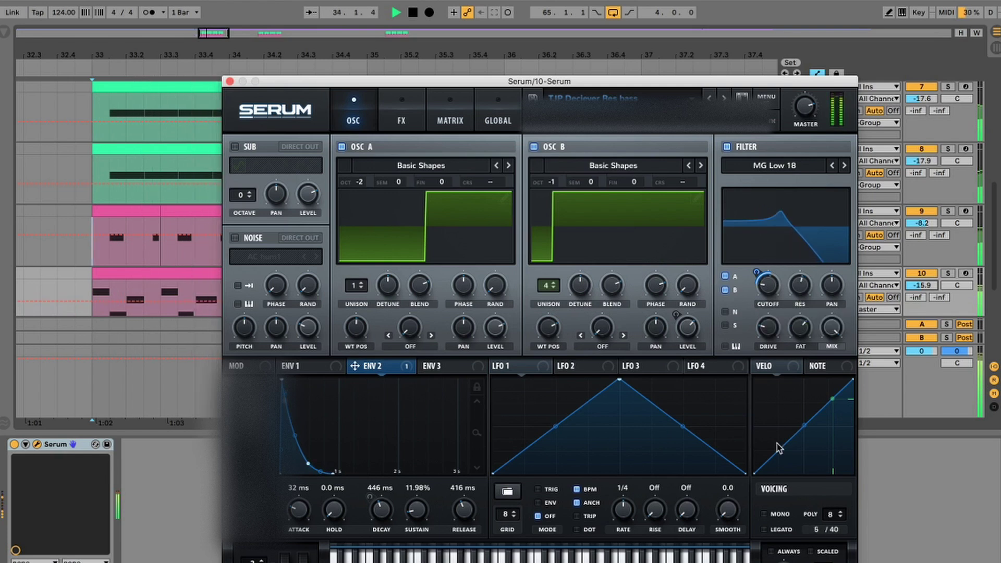
pyautogui.press('space')
# - Set the gain of Serum's compressor effect to 2.2 dB during playback
pyautogui.click(402, 120)
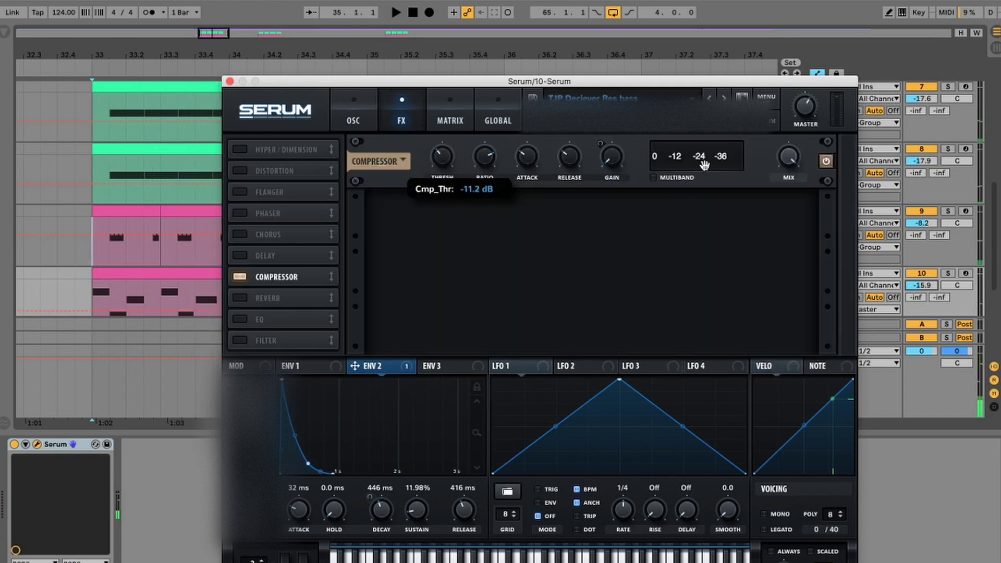
pyautogui.press('space')
pyautogui.moveTo(612, 156); pyautogui.dragTo(614, 142)
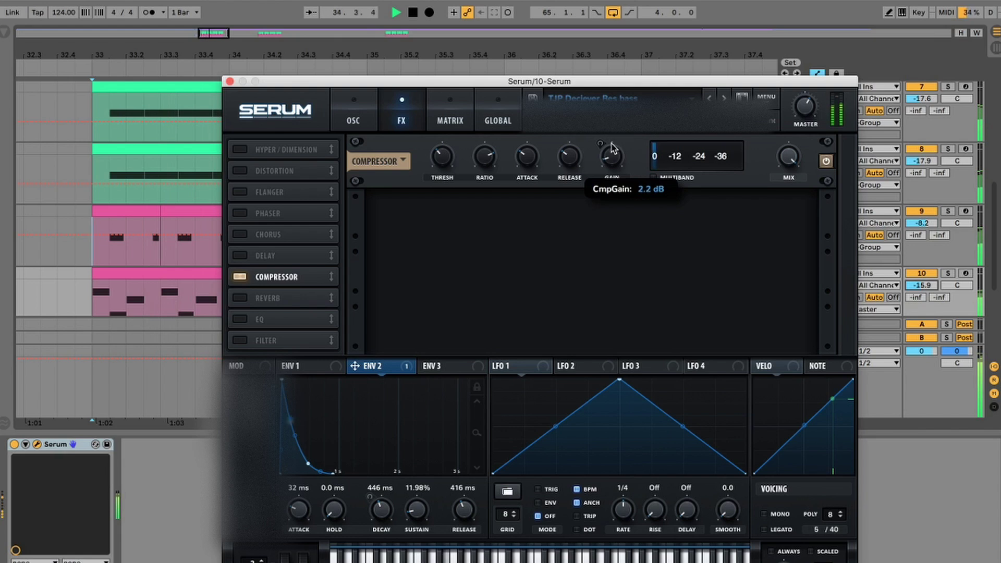
# - Turn on the sine sub oscillator at octave -2 with direct output, and adjust its level during playback
pyautogui.click(354, 115)
pyautogui.moveTo(316, 198)
pyautogui.mouseDown()
pyautogui.moveTo(315, 180)
pyautogui.moveTo(309, 186)
pyautogui.mouseUp()
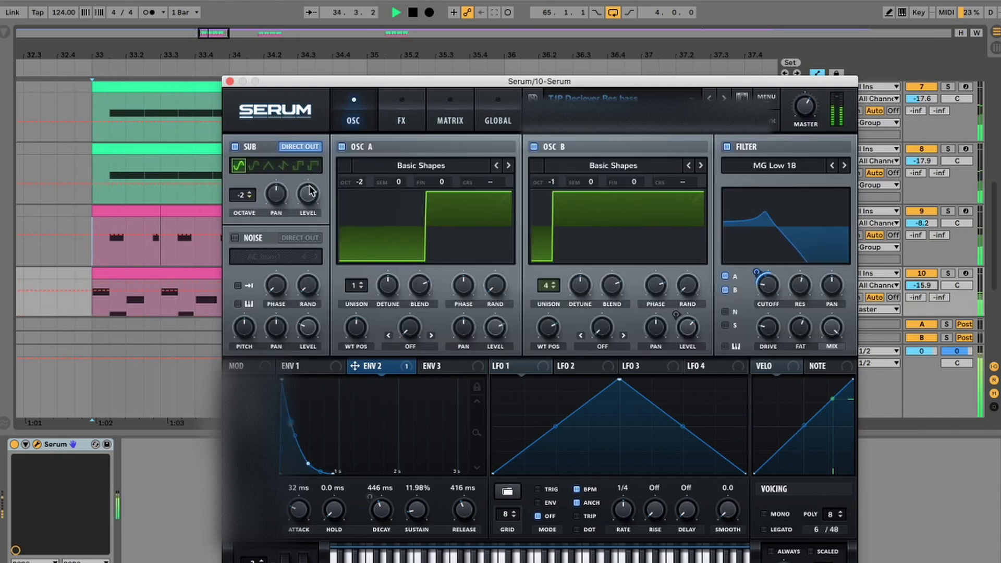
pyautogui.press('space')
# - Duplicate the 10 Serum track and switch off OSC B in the copy's Serum
pyautogui.click(230, 81)
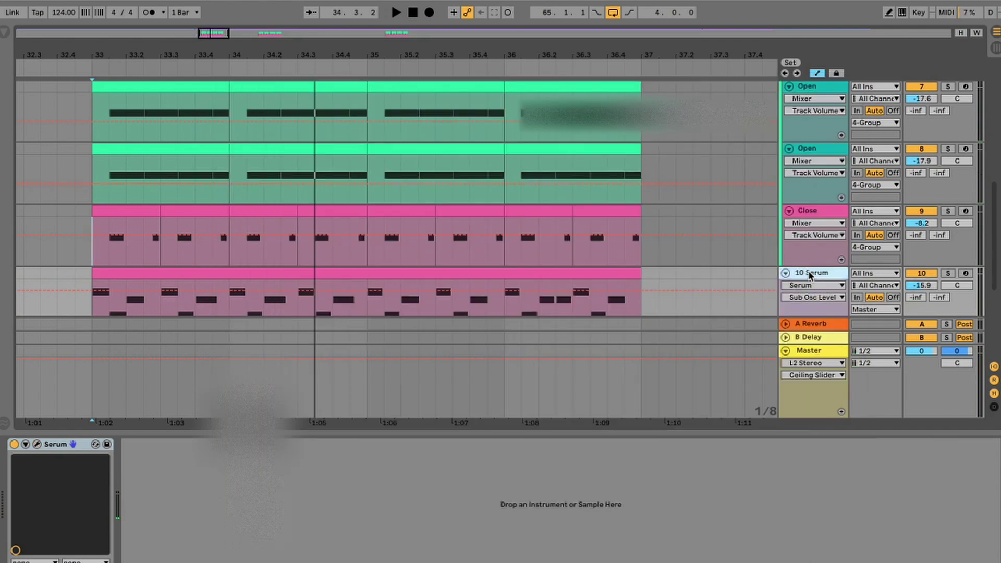
pyautogui.press('super+d')
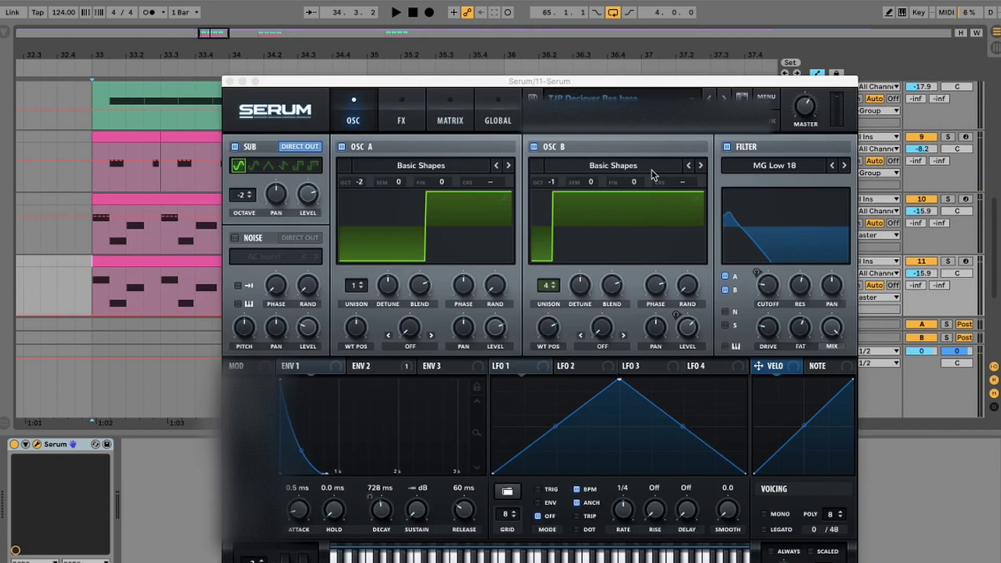
pyautogui.click(535, 147)
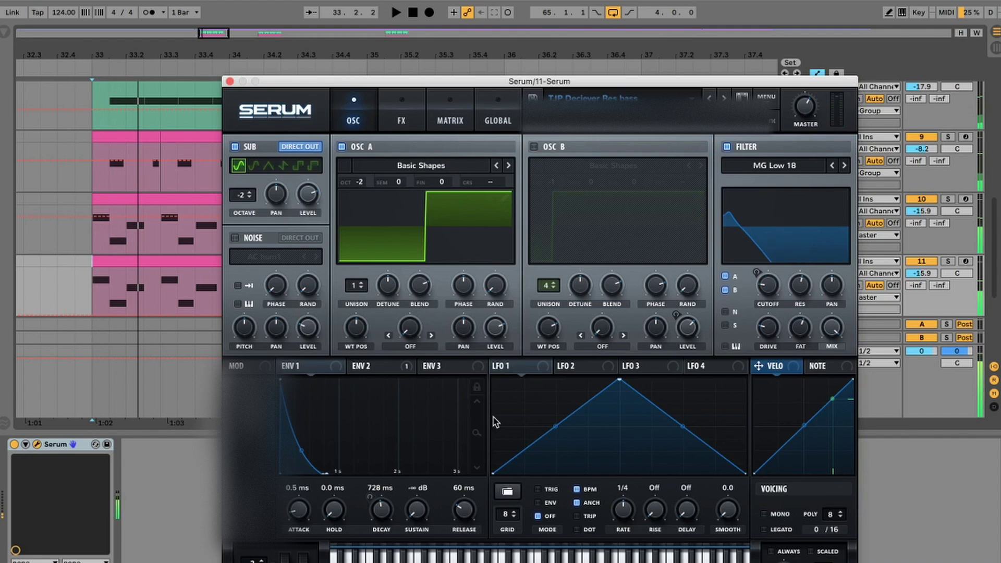
# - Reduce ENV 2's modulation of the duplicate's filter cutoff, solo the 11 Serum track and set the cutoff to 55 Hz
pyautogui.click(388, 371)
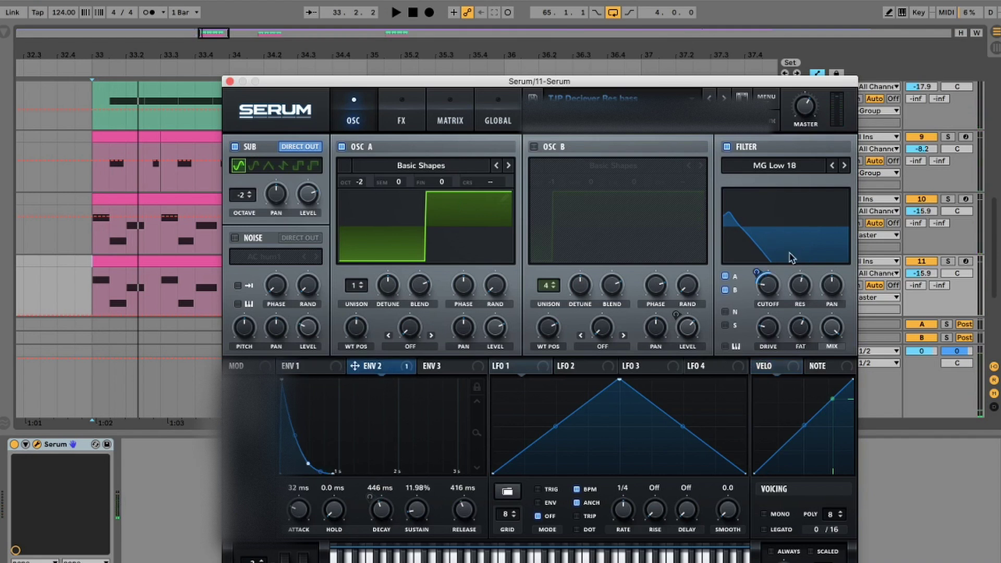
pyautogui.moveTo(759, 269); pyautogui.dragTo(766, 284)
pyautogui.press('space')
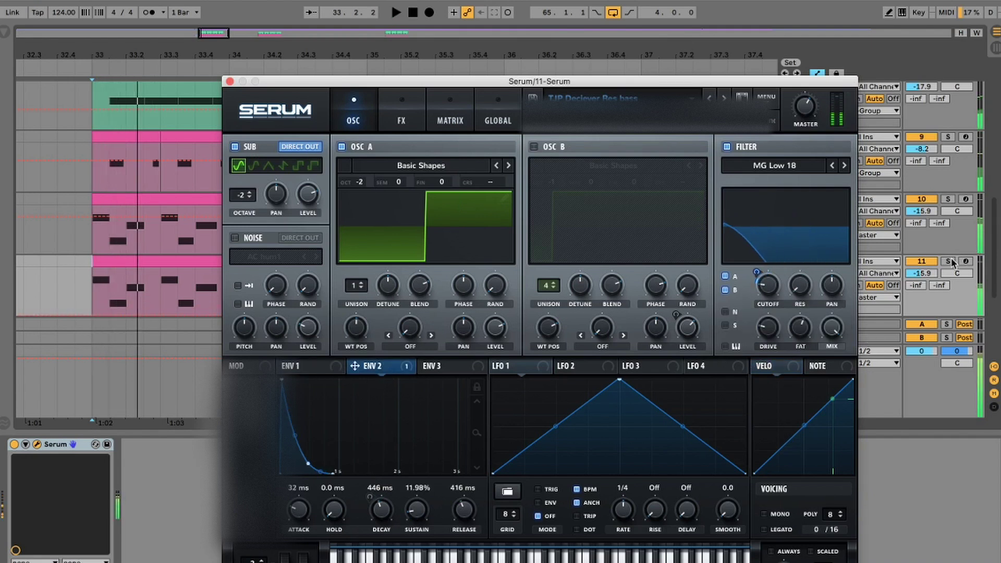
pyautogui.click(948, 261)
pyautogui.click(766, 284)
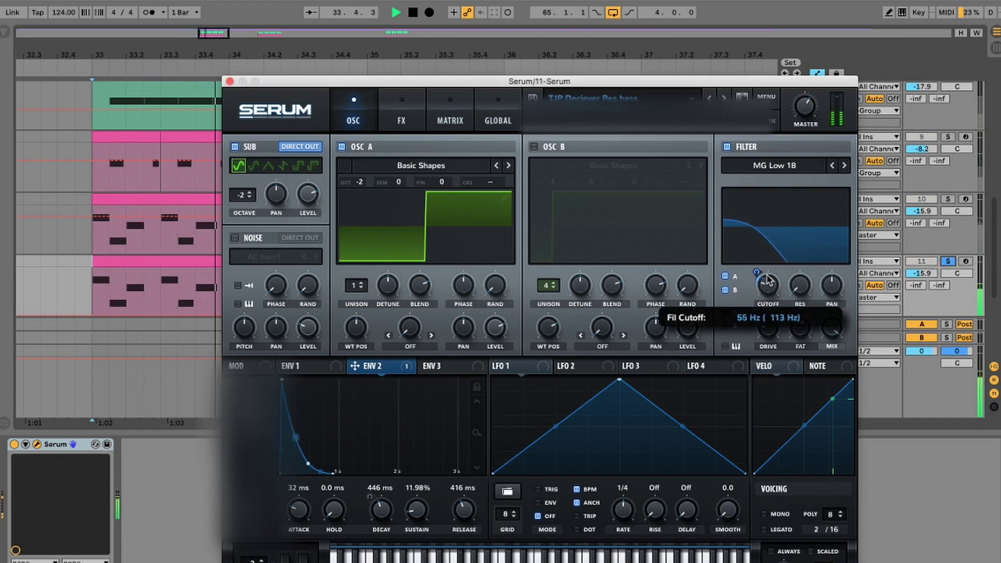
# - Audition the soloed duplicate with OSC A temporarily switched off, and compare it with OSC A on
pyautogui.click(343, 146)
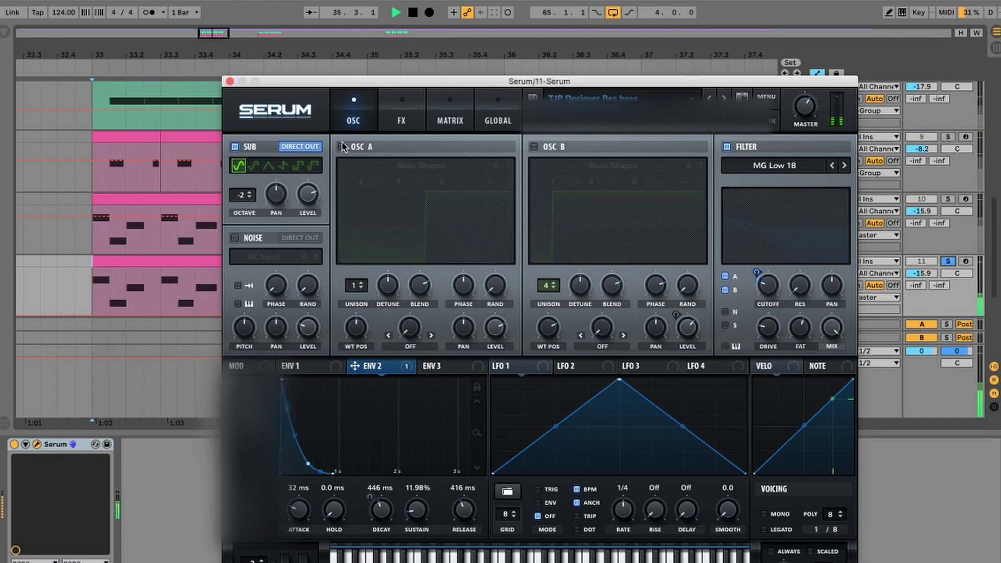
pyautogui.click(342, 147)
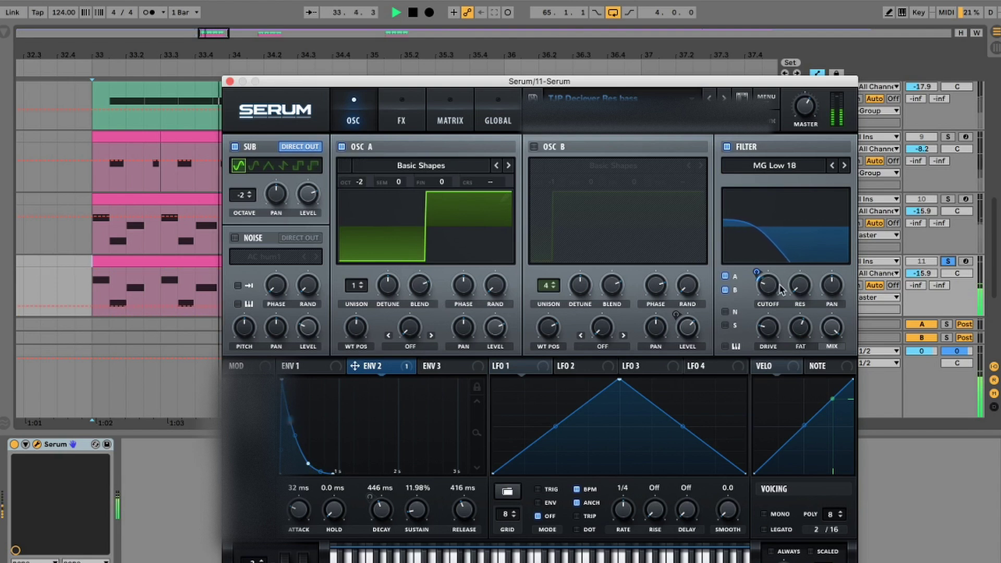
pyautogui.press('space')
# - Adjust the threshold and raise the gain of the compressor in the duplicate Serum
pyautogui.click(402, 103)
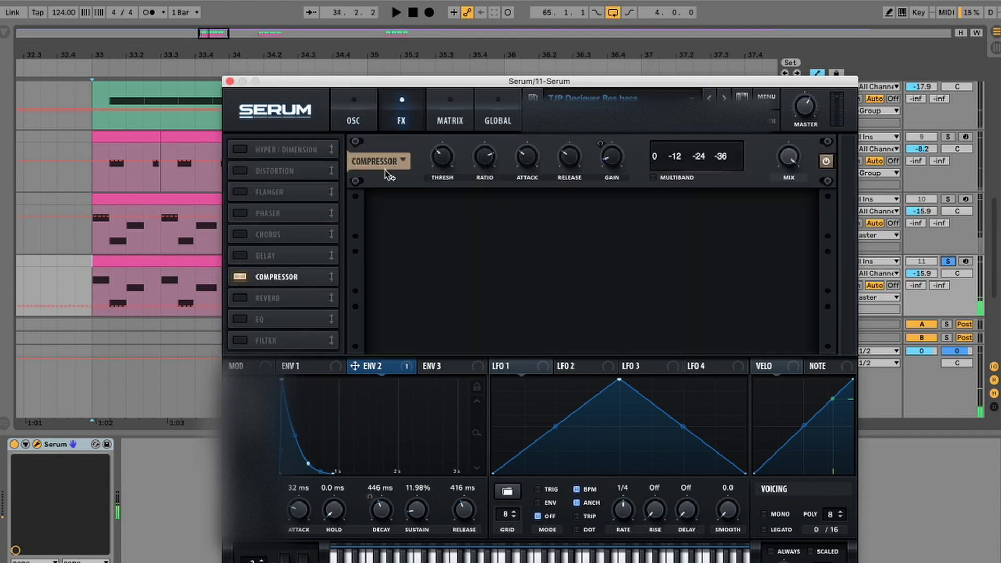
pyautogui.moveTo(441, 118); pyautogui.dragTo(441, 108)
pyautogui.moveTo(609, 158); pyautogui.dragTo(608, 136)
pyautogui.click(355, 111)
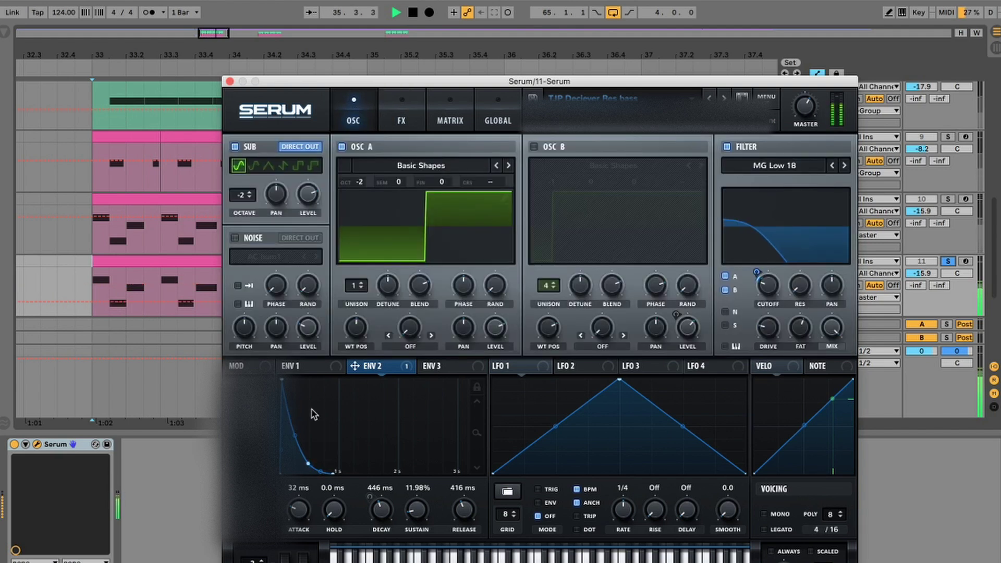
# - Bend the duplicate's ENV 1 and ENV 2 decay curves outward, and audition it with 10 Serum also soloed
pyautogui.click(308, 368)
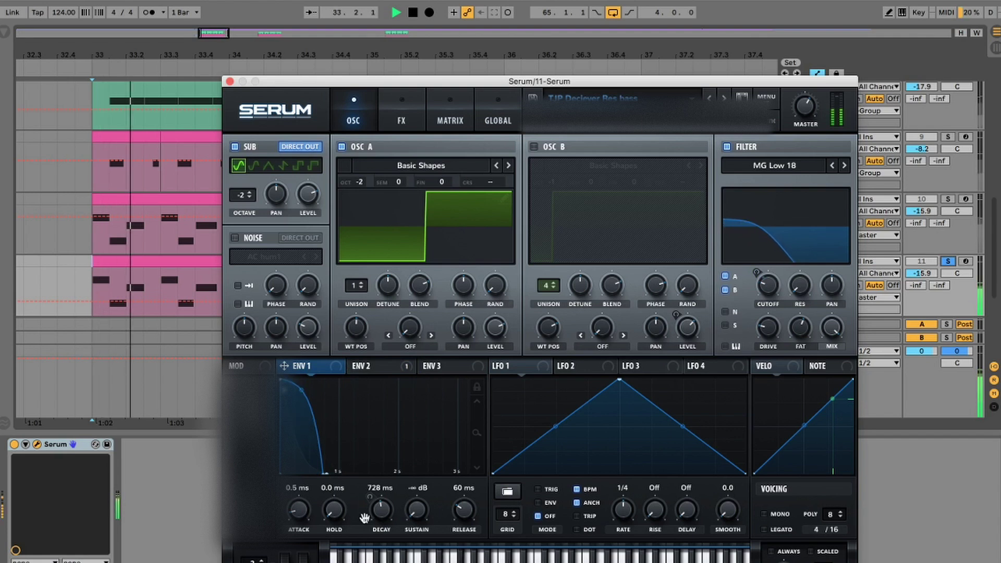
pyautogui.click(376, 366)
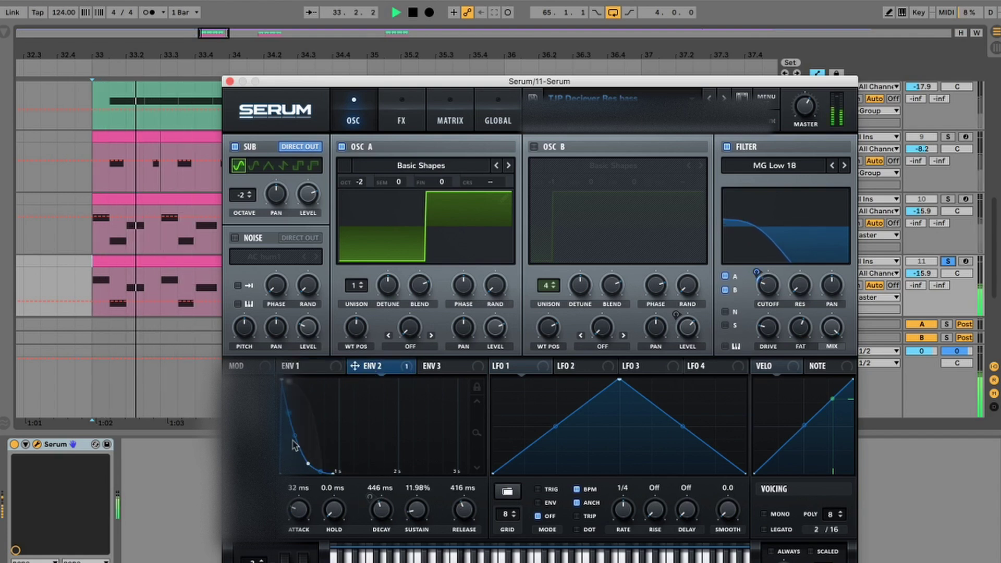
pyautogui.press('space')
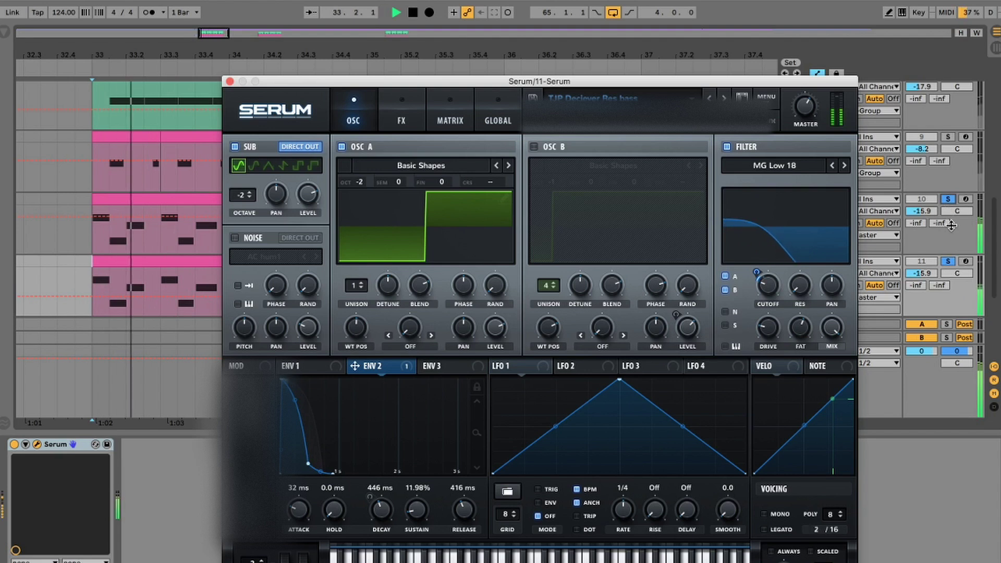
pyautogui.click(390, 107)
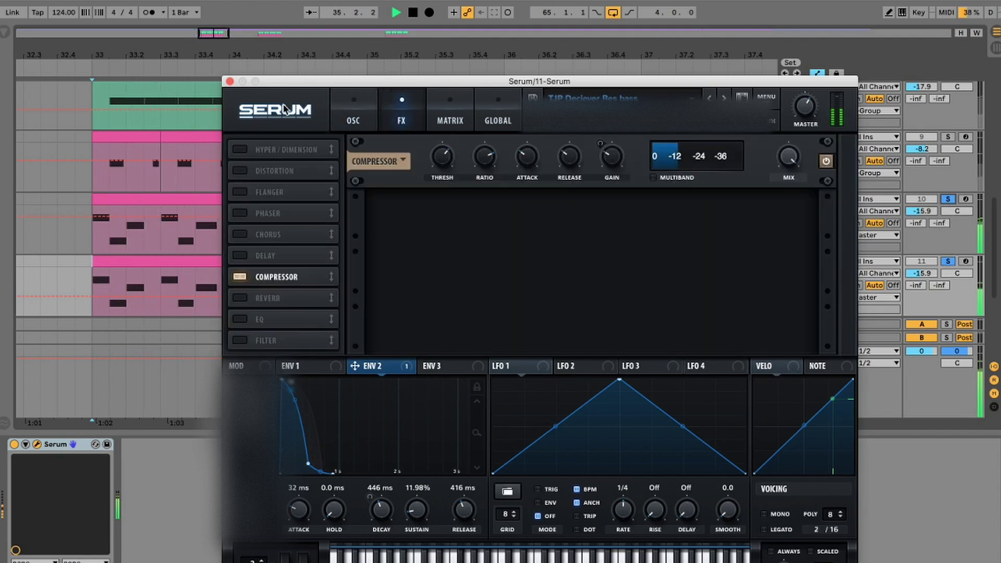
pyautogui.click(230, 81)
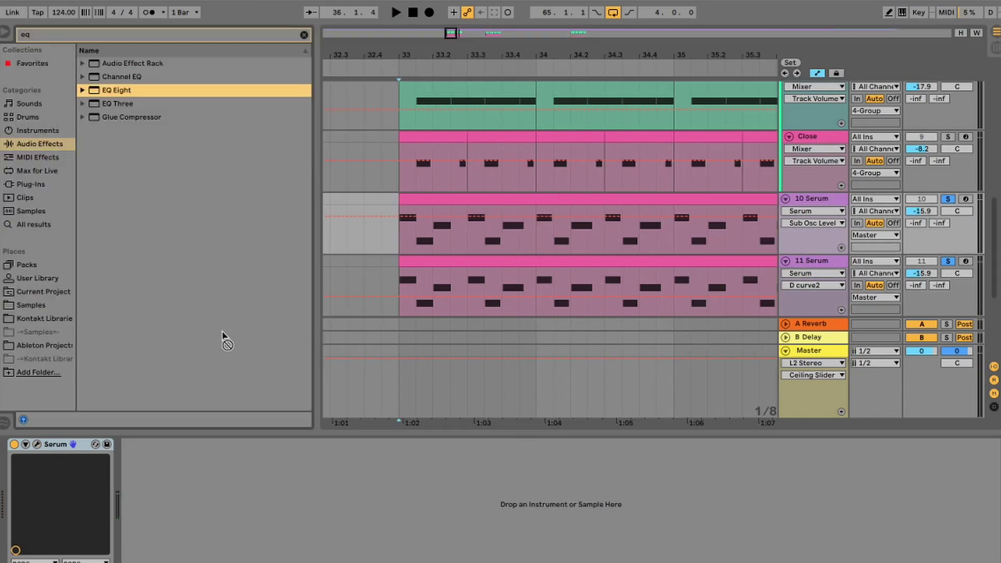
# - Add EQ Eight to the 10 Serum track and low-cut it with band 1 at 122 Hz
pyautogui.moveTo(249, 464); pyautogui.dragTo(251, 466)
pyautogui.press('space')
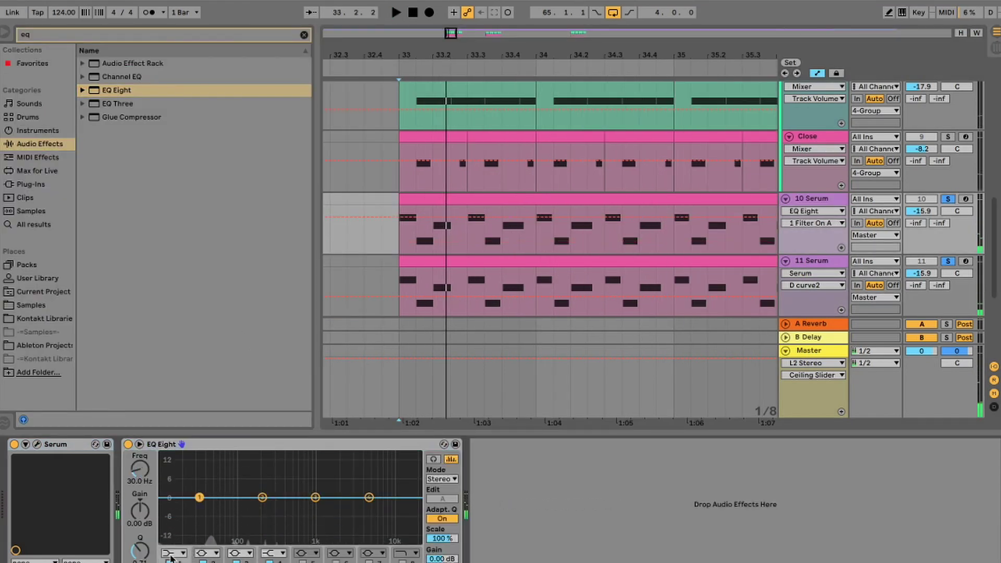
pyautogui.click(174, 553)
pyautogui.click(176, 473)
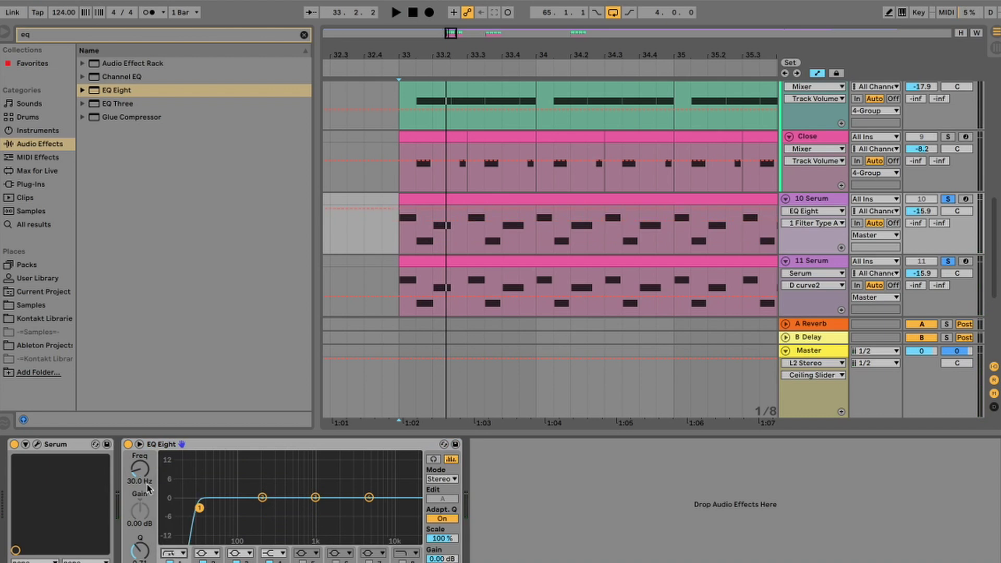
pyautogui.press('space')
pyautogui.moveTo(199, 507); pyautogui.dragTo(247, 507)
pyautogui.moveTo(139, 474); pyautogui.dragTo(139, 476)
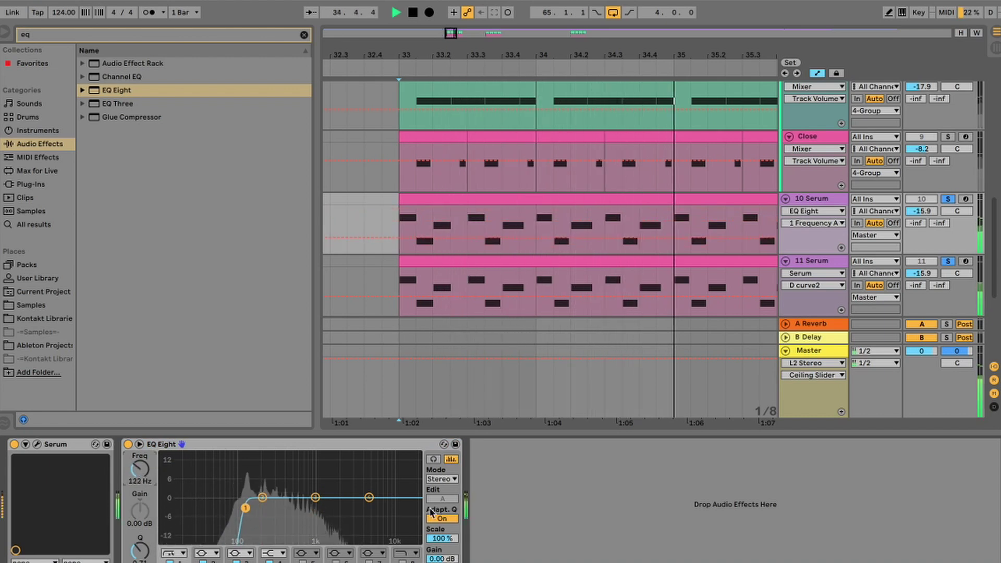
# - Raise the 10 Serum track's volume to -13.8 dB and audition the two bass layers together
pyautogui.press('space')
pyautogui.moveTo(917, 218); pyautogui.dragTo(917, 209)
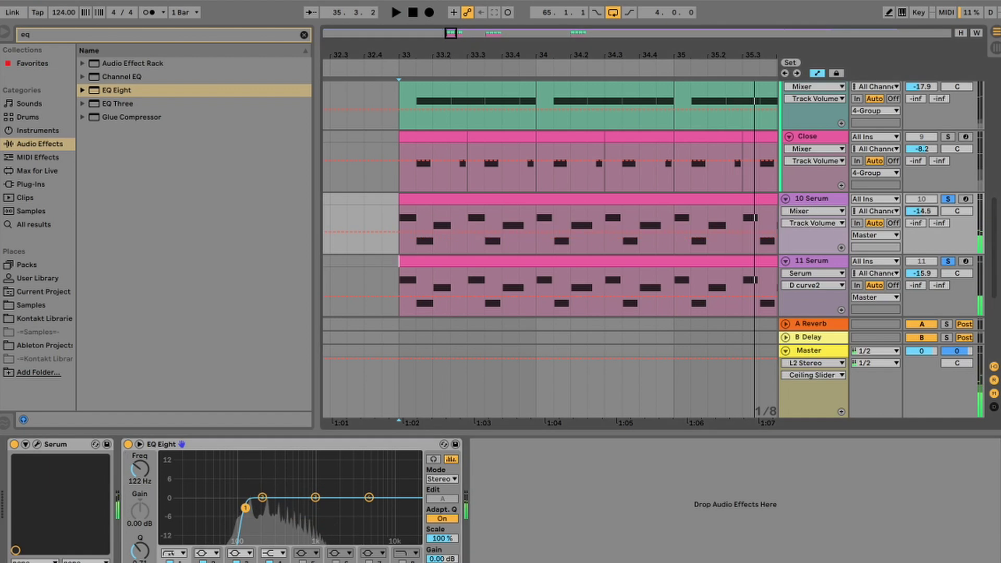
pyautogui.press('space')
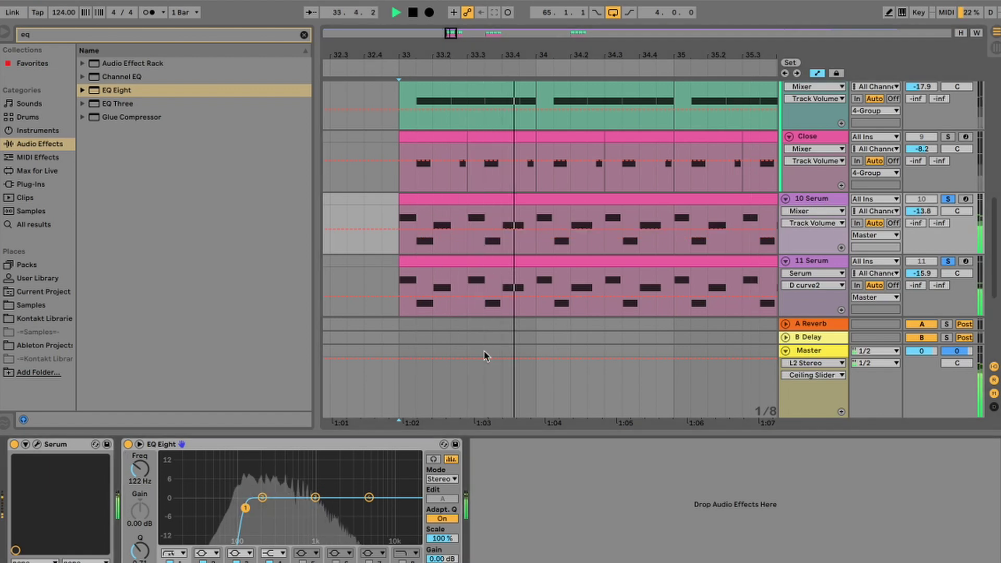
pyautogui.press('space')
# - Unsolo both Serum bass tracks, and set the 11 Serum track's volume to -14.3 dB in the full mix
pyautogui.click(947, 260)
pyautogui.click(947, 199)
pyautogui.hotkey('ctrl', 'alt', 'b')
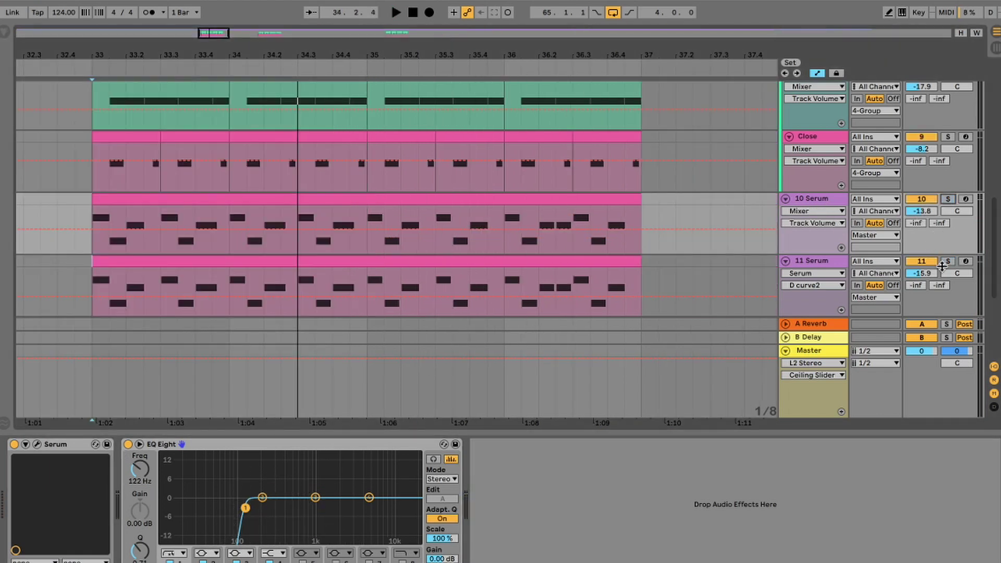
pyautogui.press('space')
pyautogui.hotkey('ctrl', 'alt', 'l')
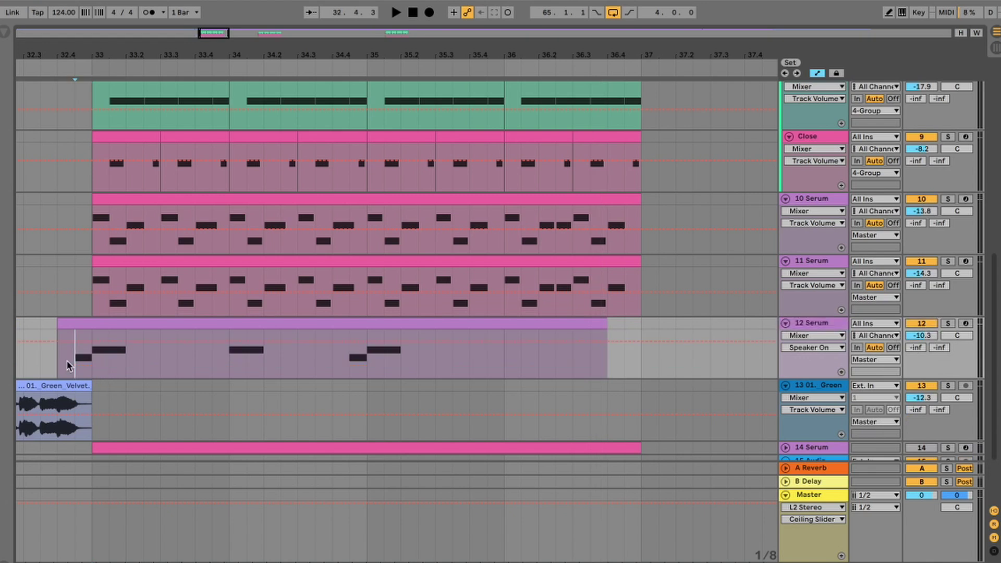
# - Set the 12 Serum track's volume to -12.6 dB while playing from bar 32, and unfold the 15 Audio track
pyautogui.hscroll(-5, 54, 365)
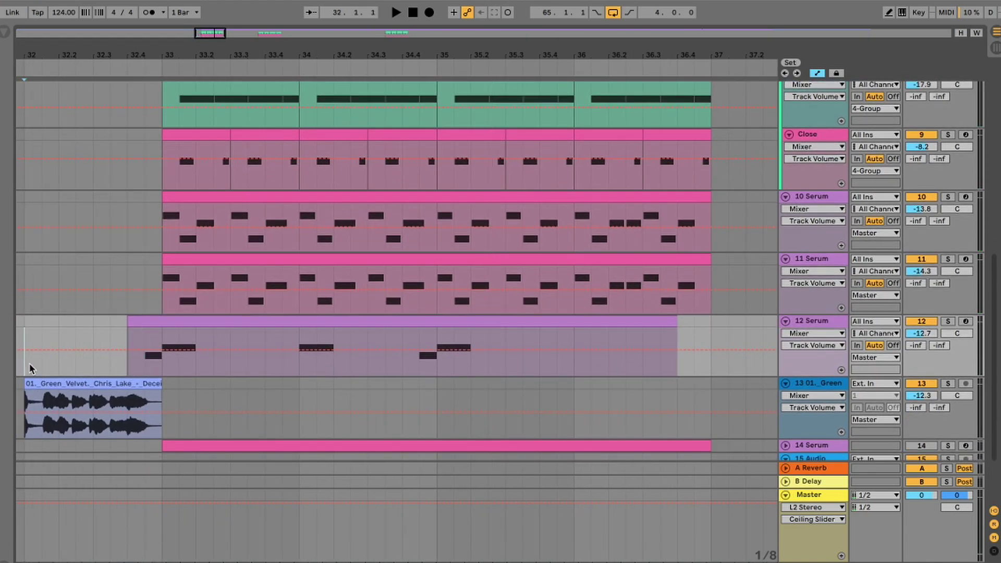
pyautogui.click(29, 363)
pyautogui.press('space')
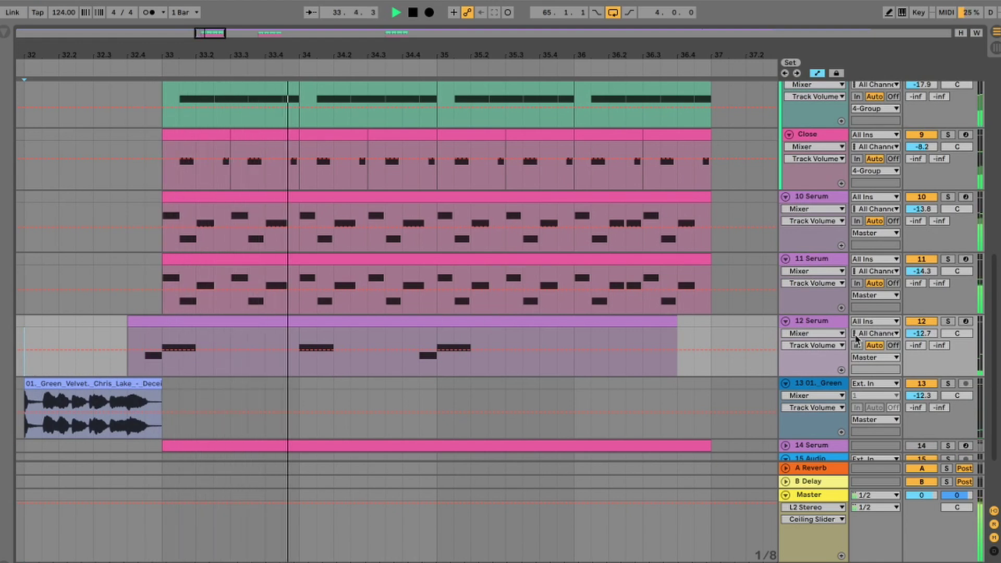
pyautogui.moveTo(916, 333); pyautogui.dragTo(916, 345)
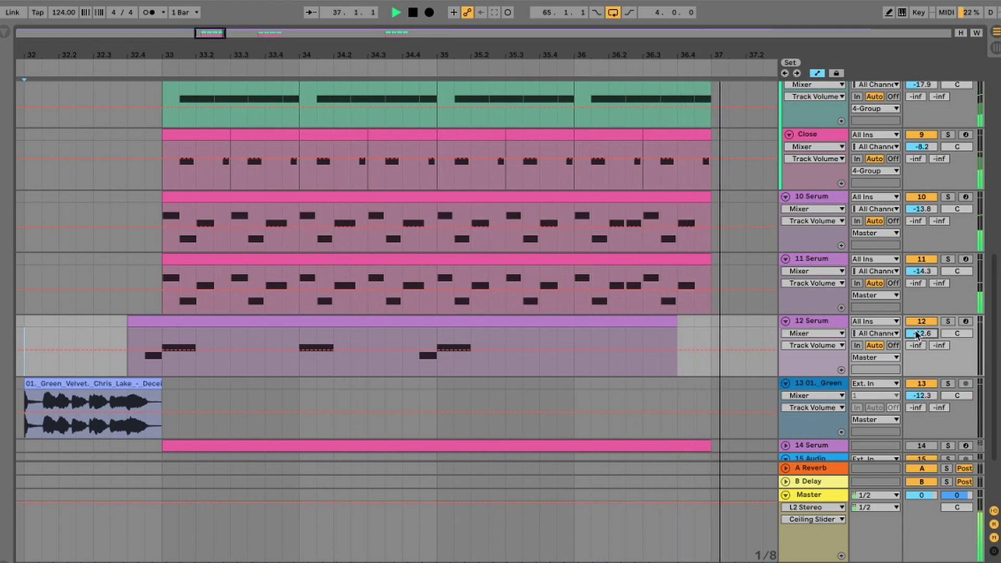
pyautogui.click(785, 495)
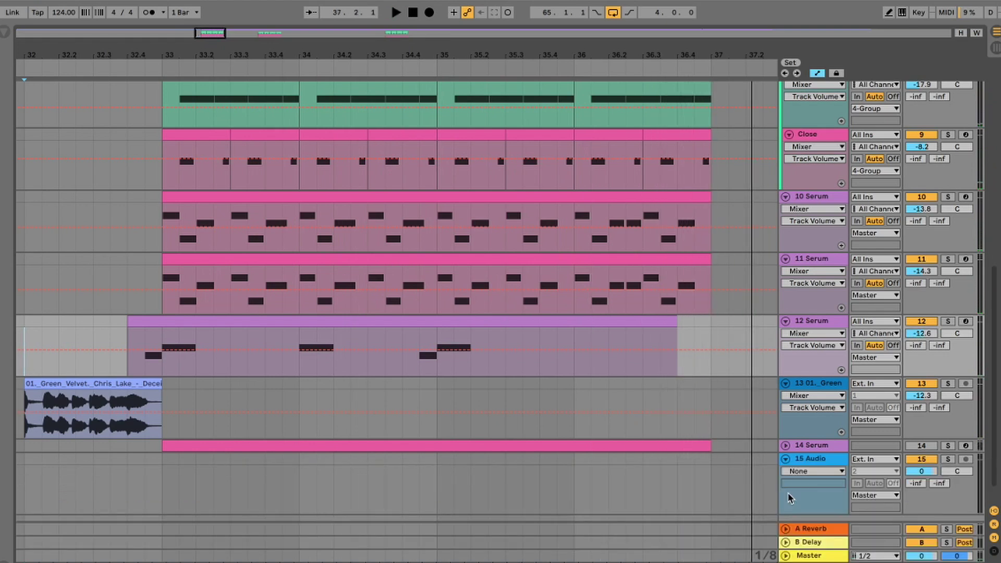